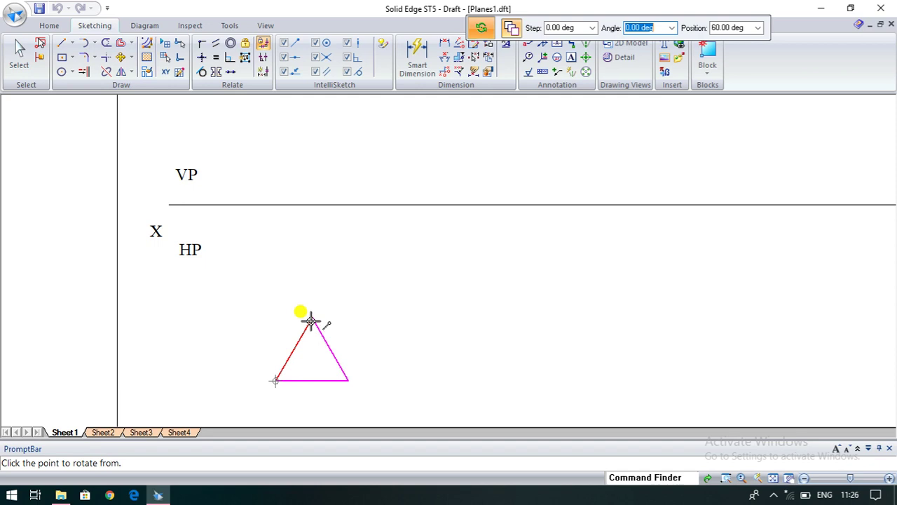
# Rotate the triangle 30 degrees about its lower-left corner without keeping a copy, and move it up beside the HP label
pyautogui.click(313, 318)
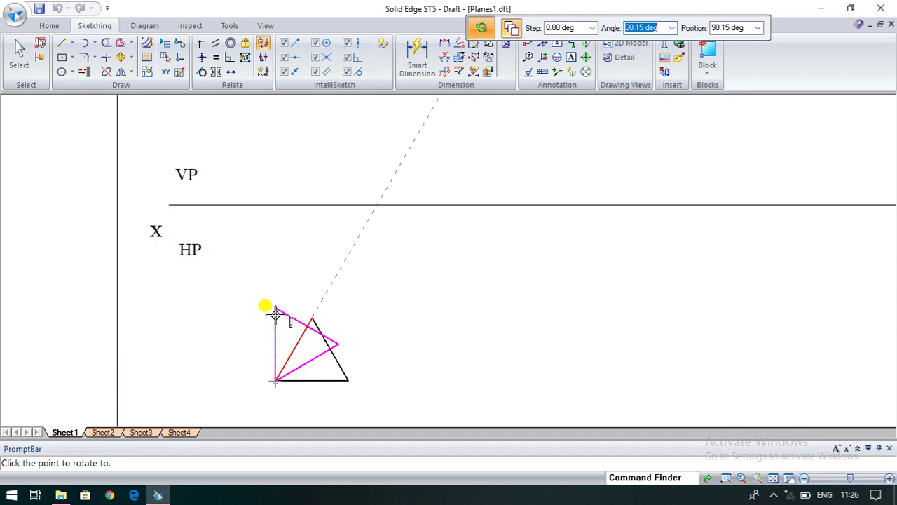
pyautogui.click(438, 99)
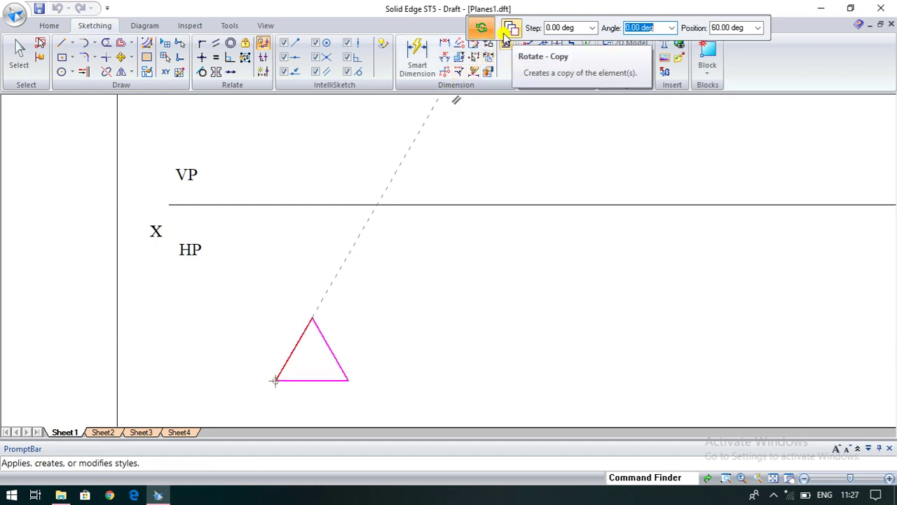
pyautogui.click(510, 31)
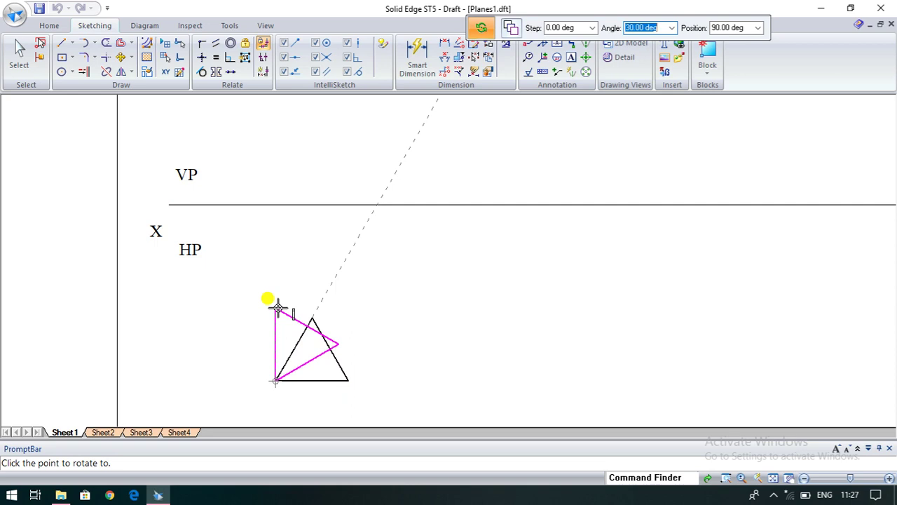
pyautogui.click(278, 308)
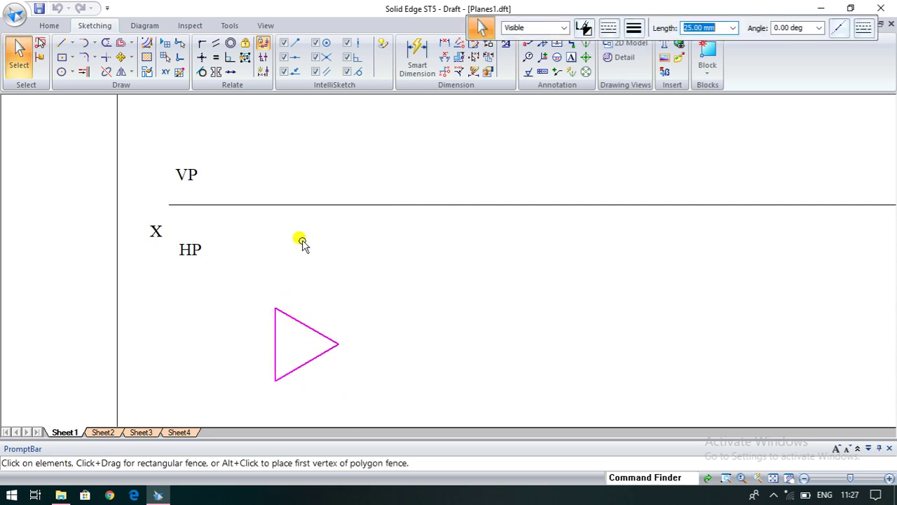
pyautogui.moveTo(274, 353); pyautogui.dragTo(238, 295)
pyautogui.click(370, 302)
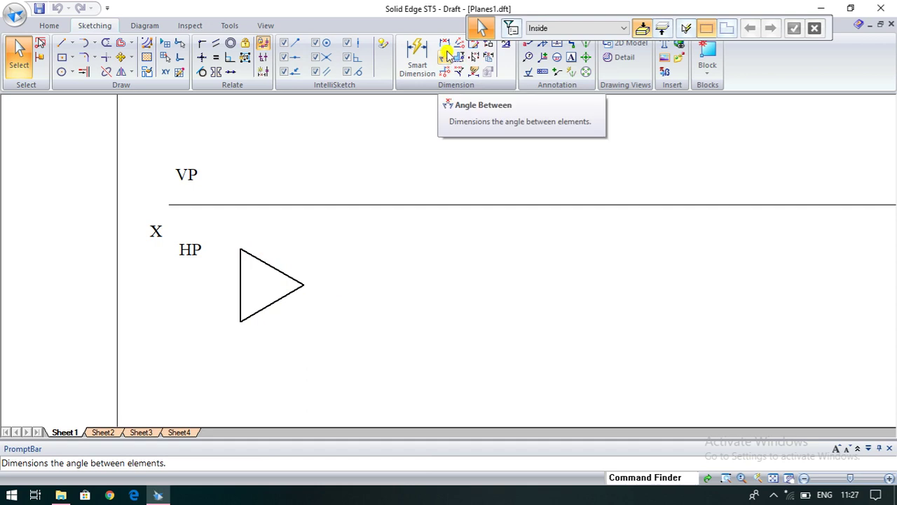
# Dimension the triangle's vertical side, placing the dimension outside the triangle beside that side
pyautogui.click(417, 56)
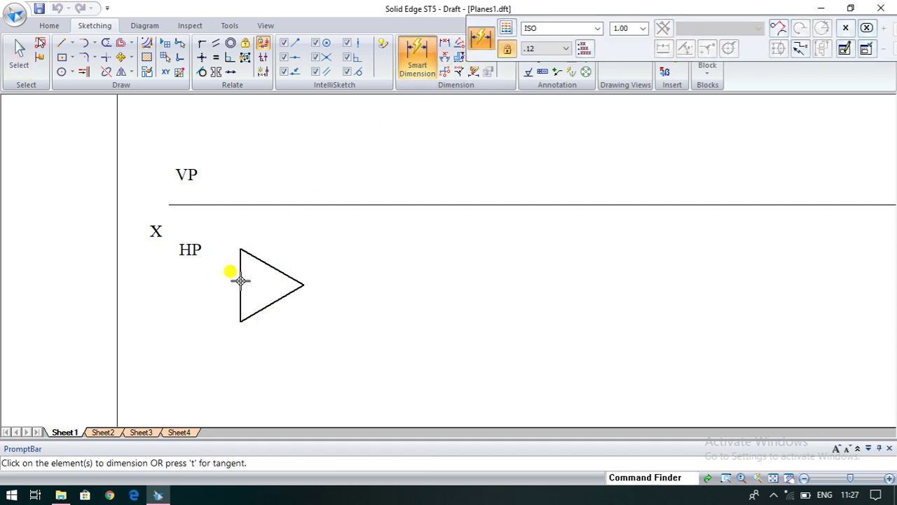
pyautogui.click(240, 281)
pyautogui.click(210, 279)
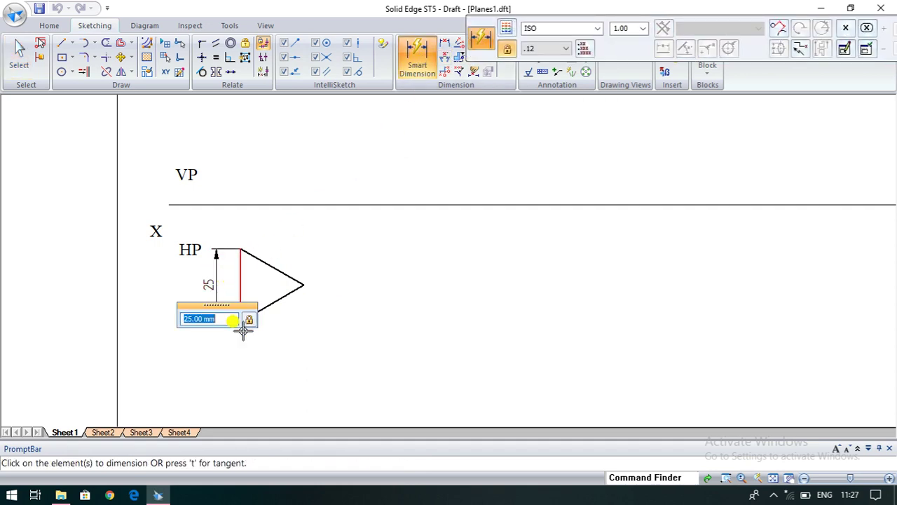
pyautogui.click(261, 346)
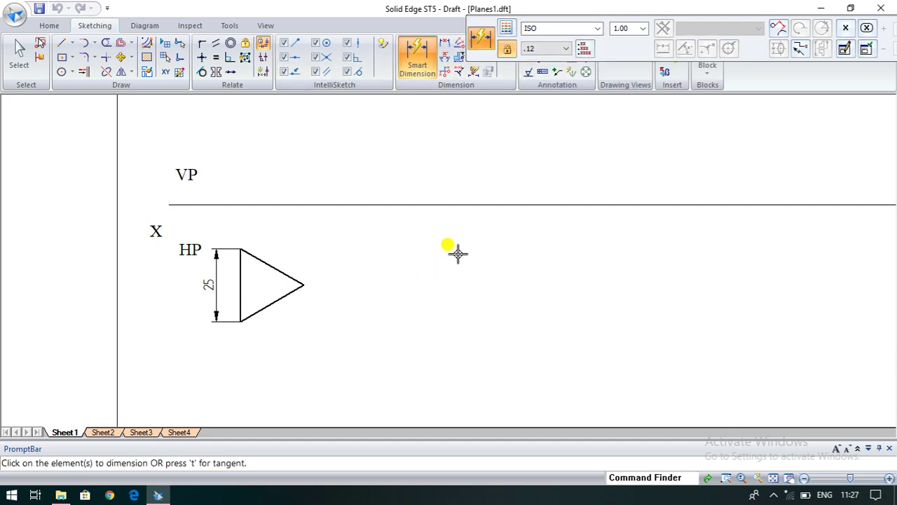
pyautogui.press('Escape')
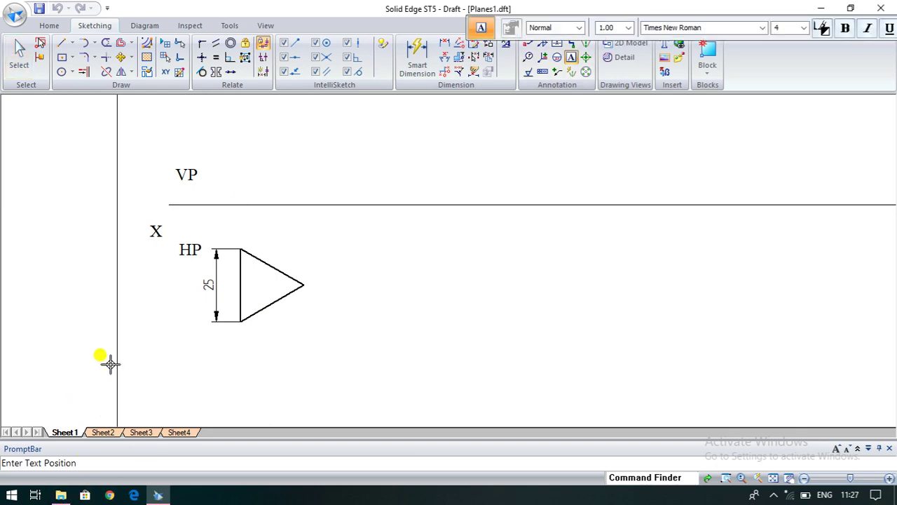
# Label the triangle's corners a (upper), b (lower) and c (right), and shift label c closer to its corner
pyautogui.click(231, 239)
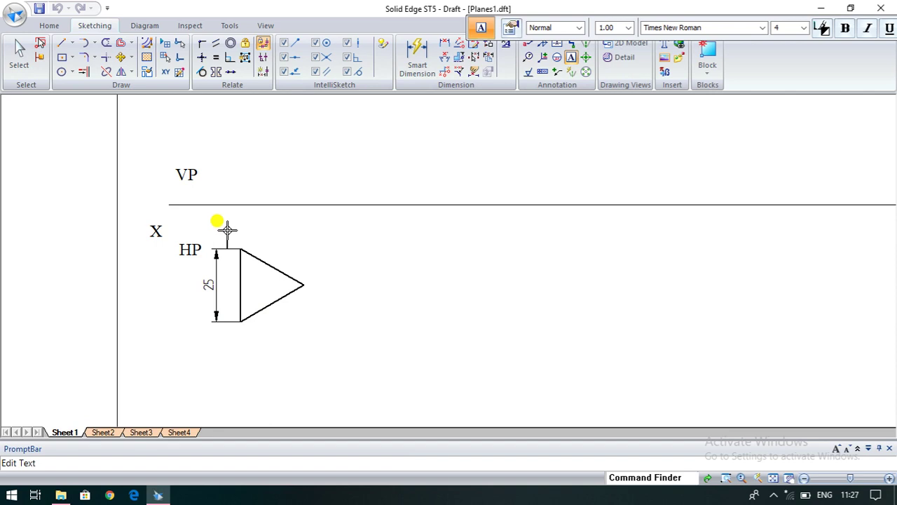
pyautogui.click(236, 335)
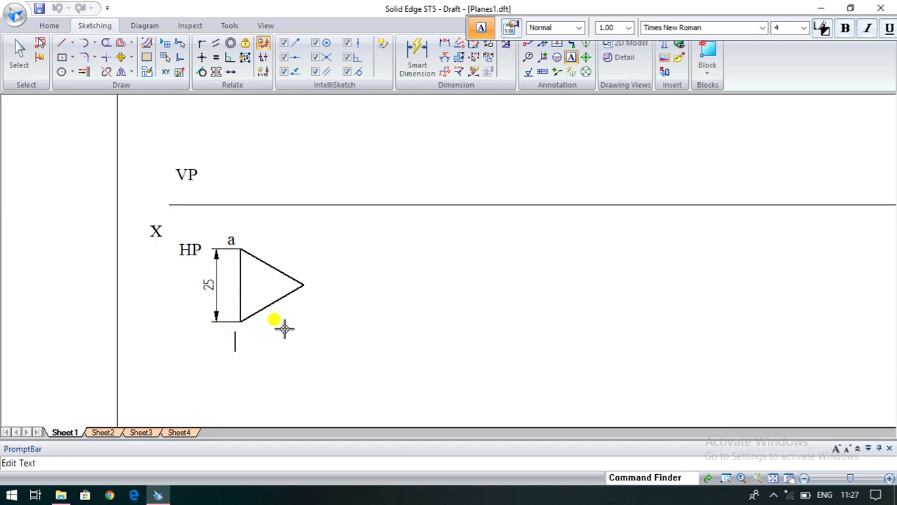
pyautogui.write('b')
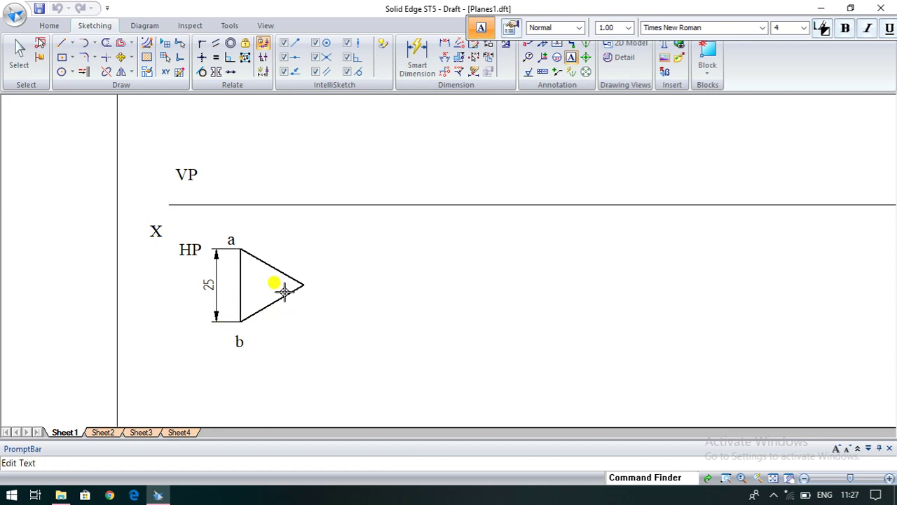
pyautogui.click(313, 283)
pyautogui.write('c')
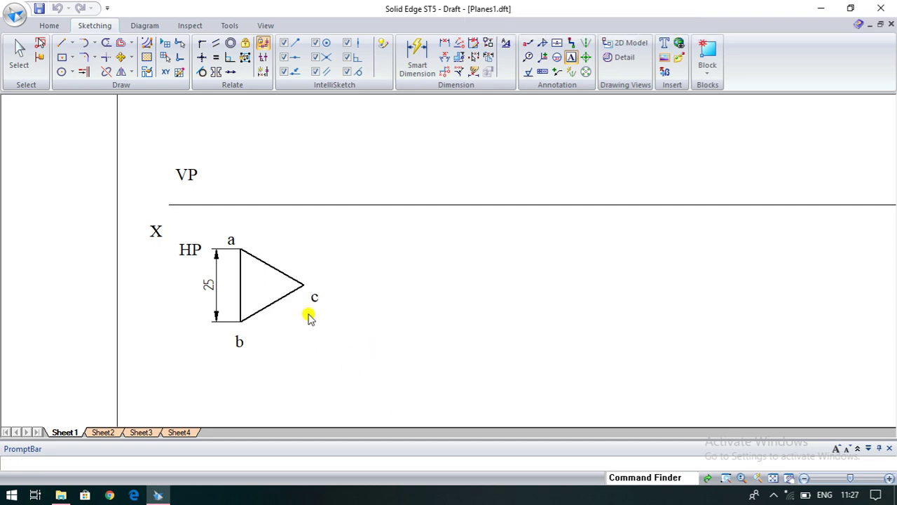
pyautogui.press('Escape')
pyautogui.moveTo(319, 300); pyautogui.dragTo(313, 300)
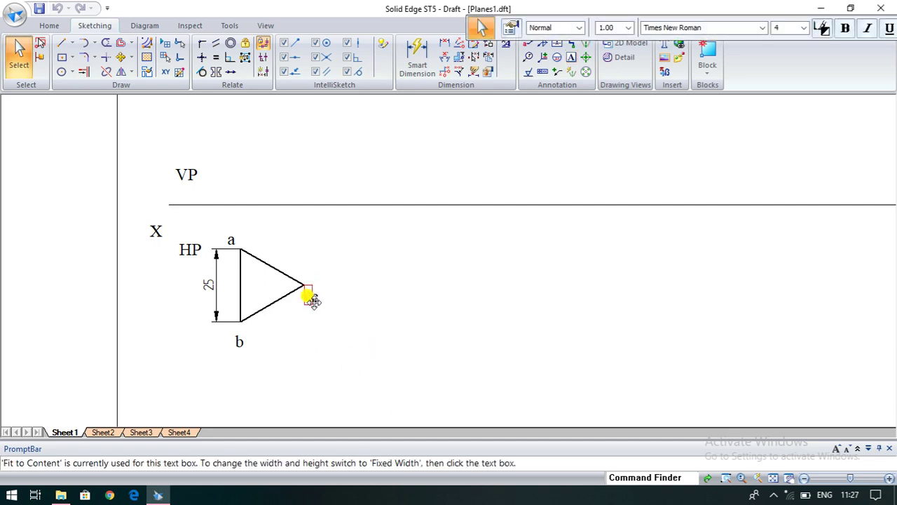
pyautogui.click(354, 313)
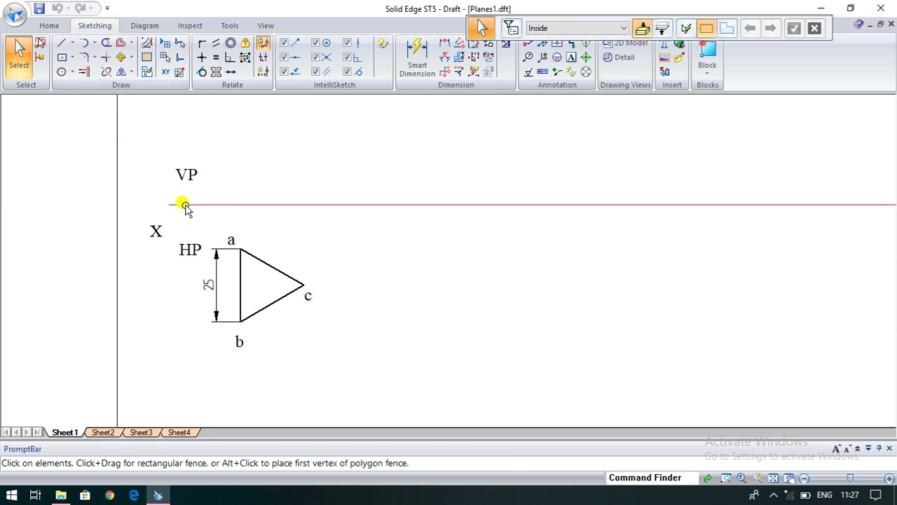
# Draw 0.13 mm wide vertical projector lines from corners a and c up to the XY line
pyautogui.click(62, 46)
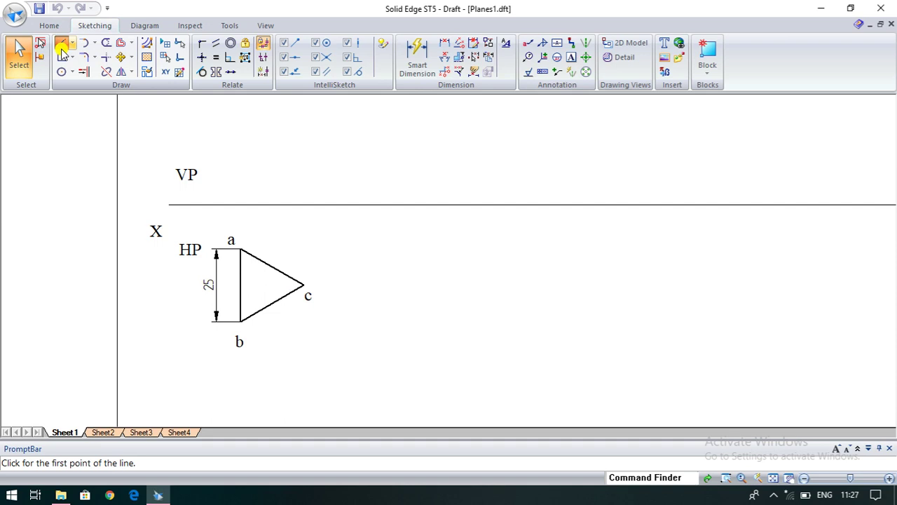
pyautogui.click(240, 248)
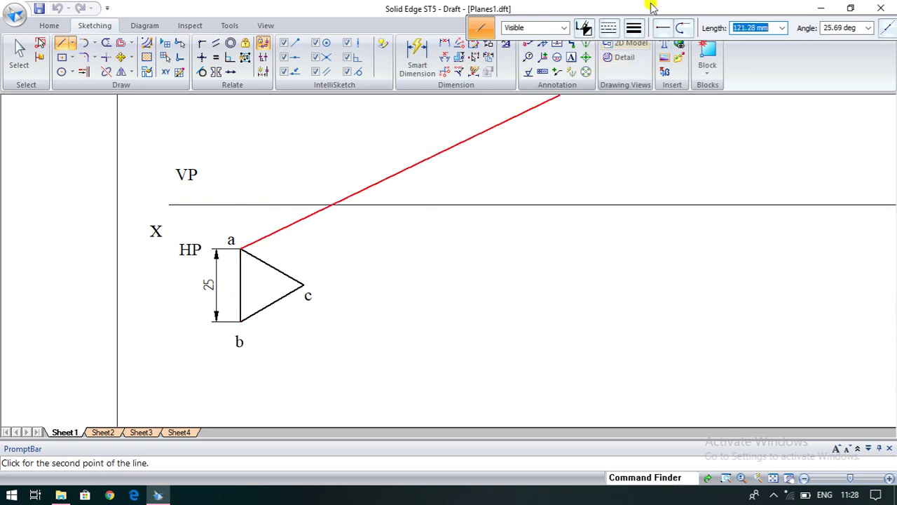
pyautogui.click(634, 28)
pyautogui.click(640, 46)
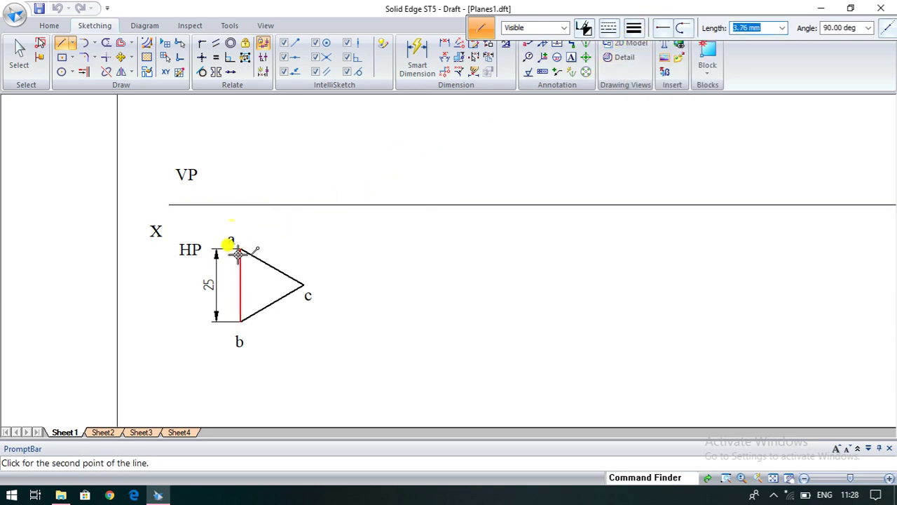
pyautogui.click(241, 204)
pyautogui.rightClick(279, 240)
pyautogui.click(303, 283)
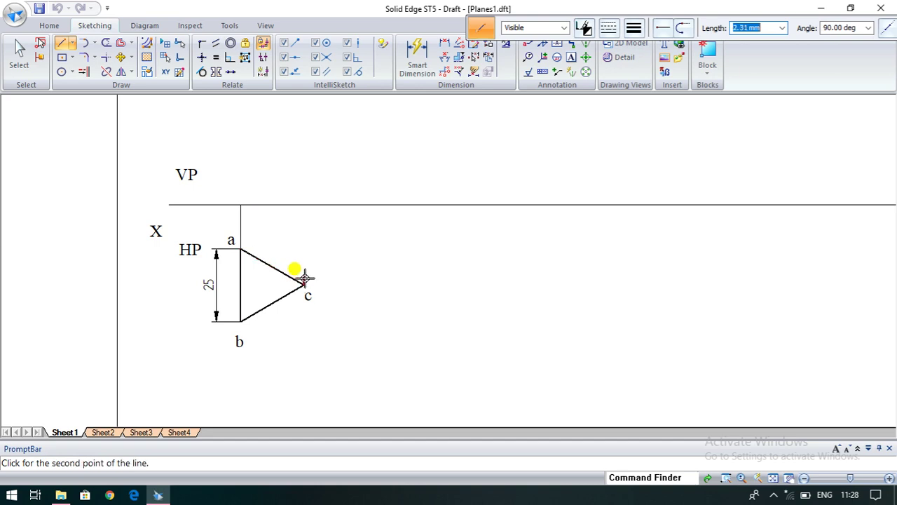
pyautogui.click(303, 204)
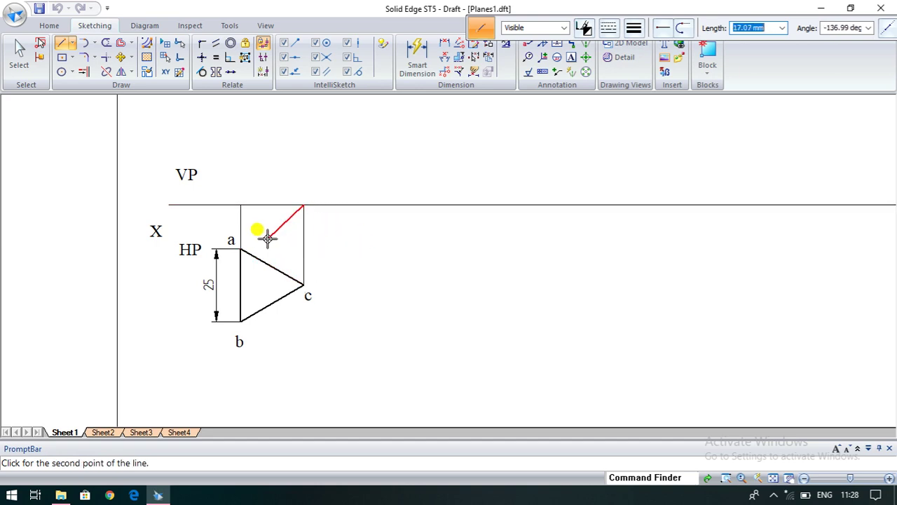
# Draw the front view as a 0.50 mm wide line along the XY line between the two projectors
pyautogui.click(633, 29)
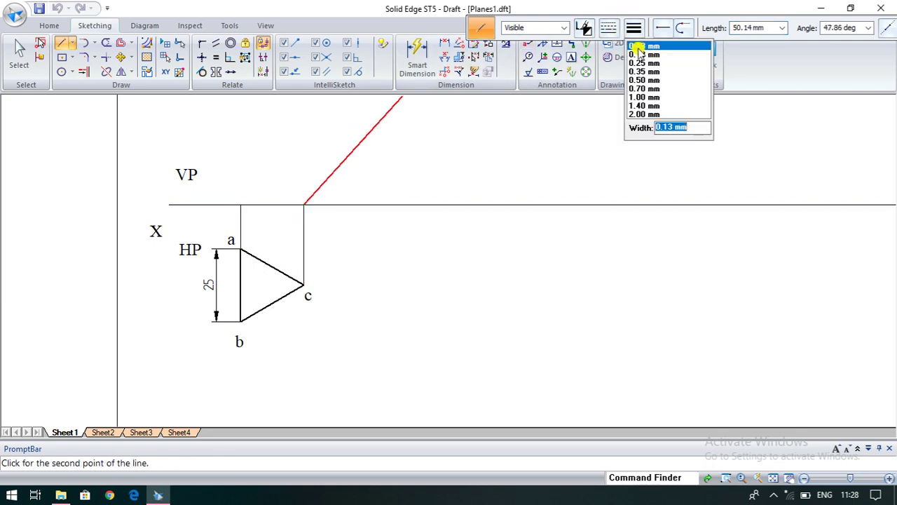
pyautogui.click(640, 80)
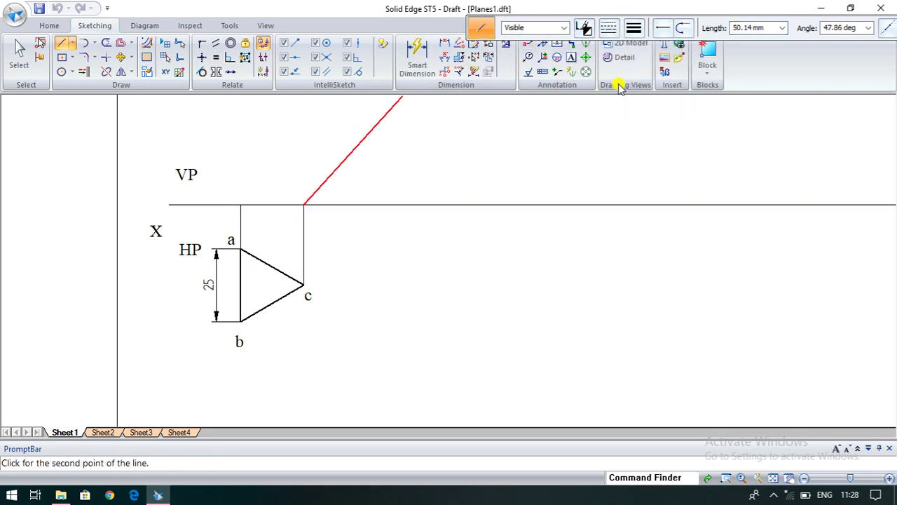
pyautogui.click(242, 204)
pyautogui.press('Escape')
pyautogui.press('Escape')
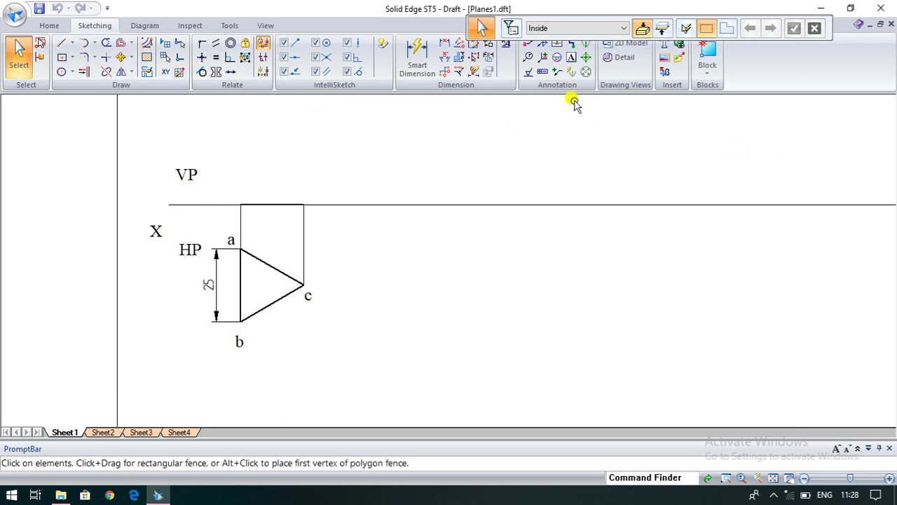
# Label the front view's ends b'(a') and c', and shift the b'(a') label outward from the projector line
pyautogui.click(558, 72)
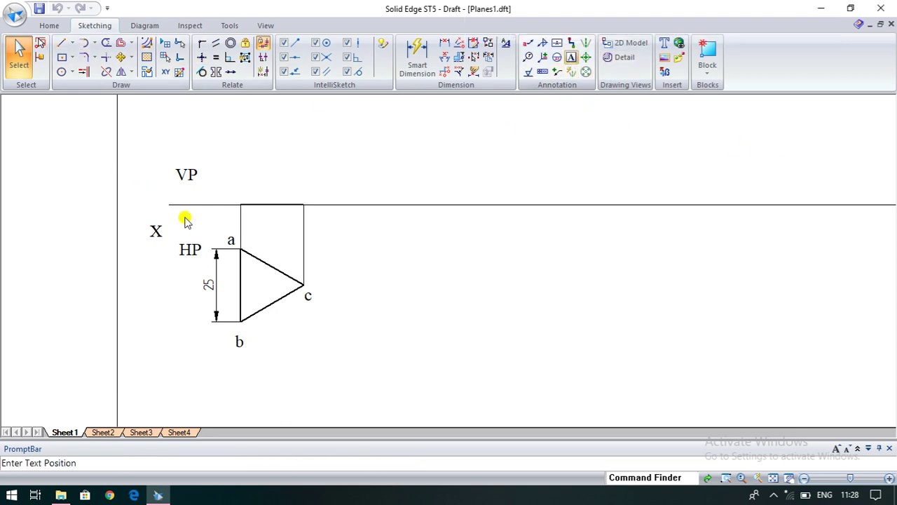
pyautogui.click(228, 186)
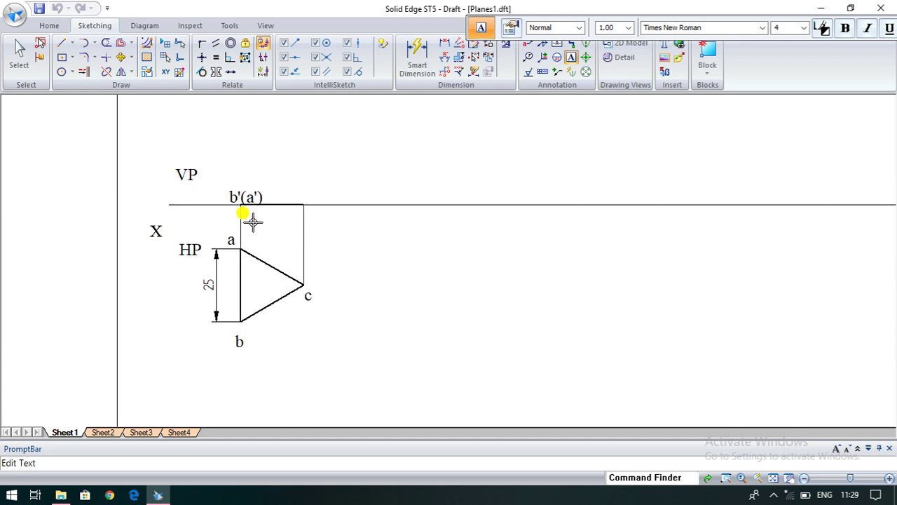
pyautogui.click(304, 187)
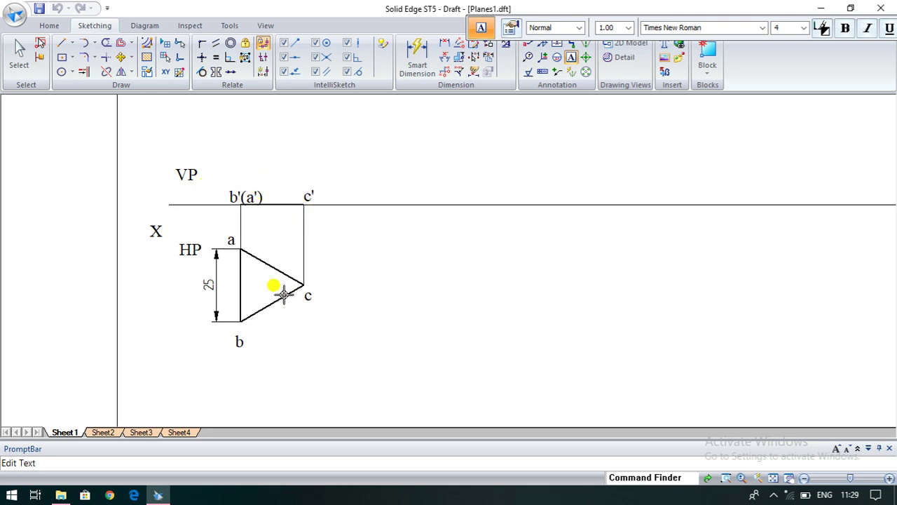
pyautogui.press('Escape')
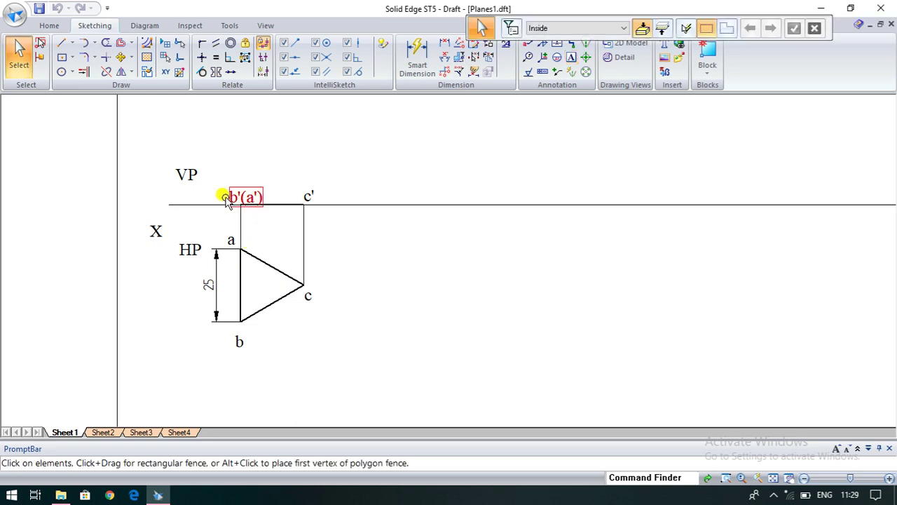
pyautogui.moveTo(226, 194); pyautogui.dragTo(206, 188)
pyautogui.click(357, 228)
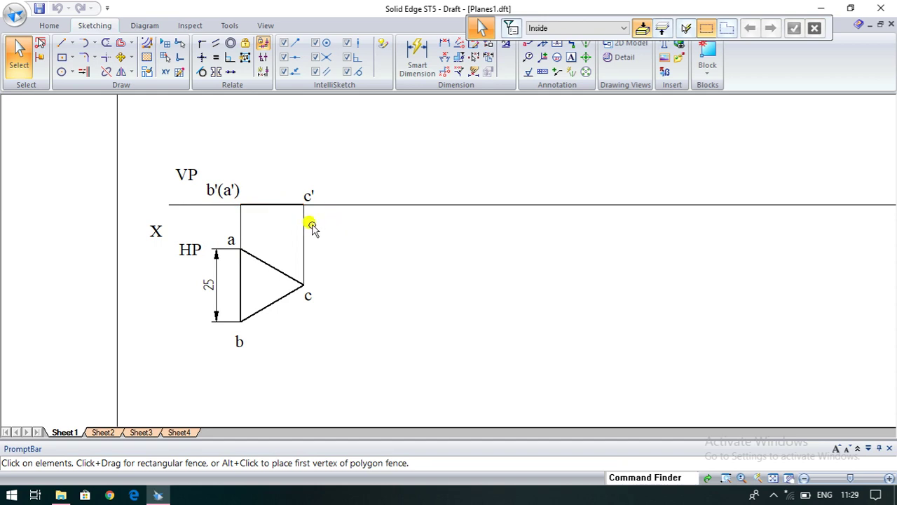
# Copy the front view line with its b'(a') and c' labels along the XY line, clear of the original view
pyautogui.scroll(-2, 234, 280)
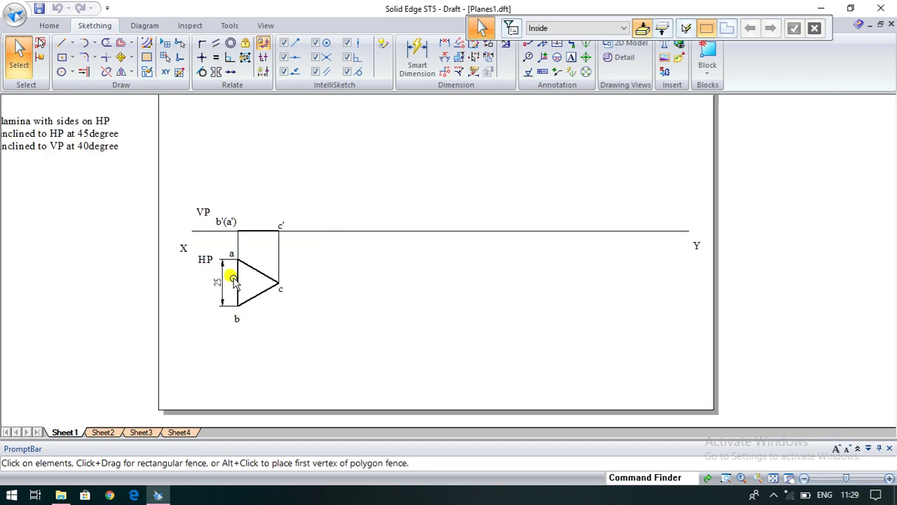
pyautogui.scroll(-1, 233, 279)
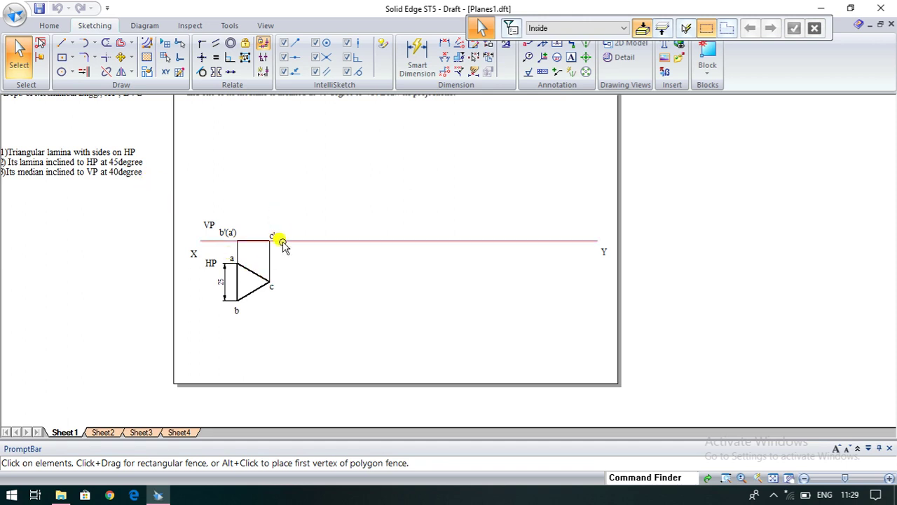
pyautogui.scroll(1, 274, 246)
pyautogui.click(242, 239)
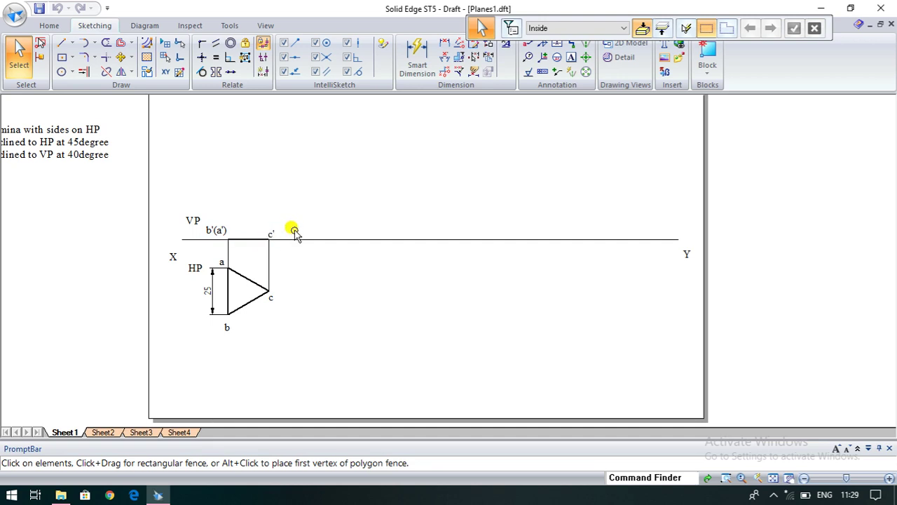
pyautogui.scroll(3, 225, 224)
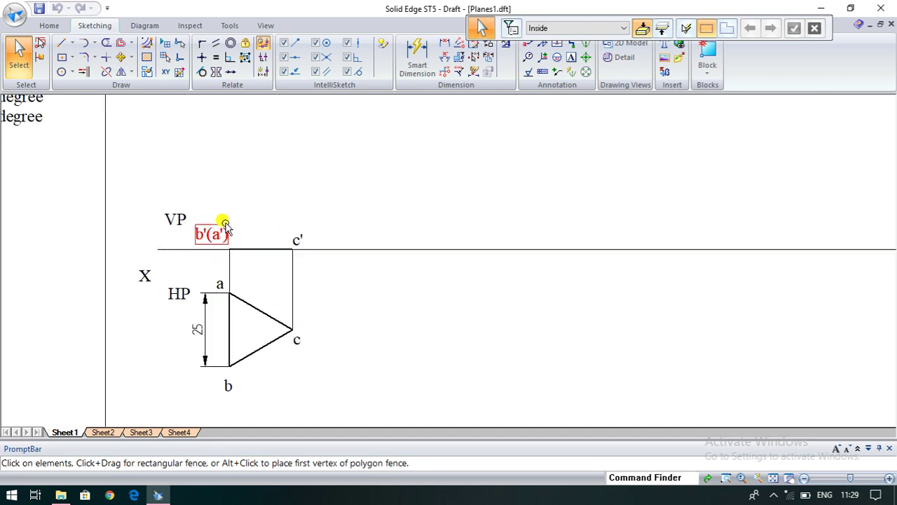
pyautogui.click(118, 58)
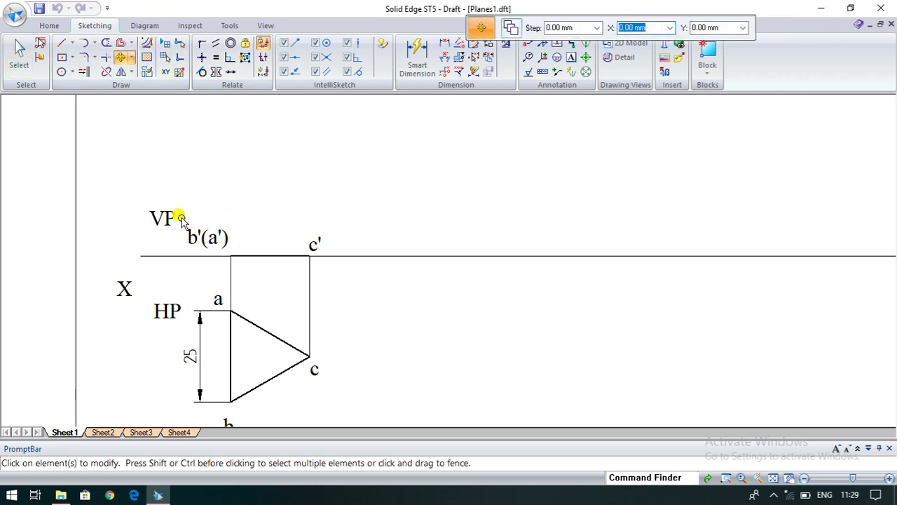
pyautogui.moveTo(181, 217); pyautogui.dragTo(342, 271)
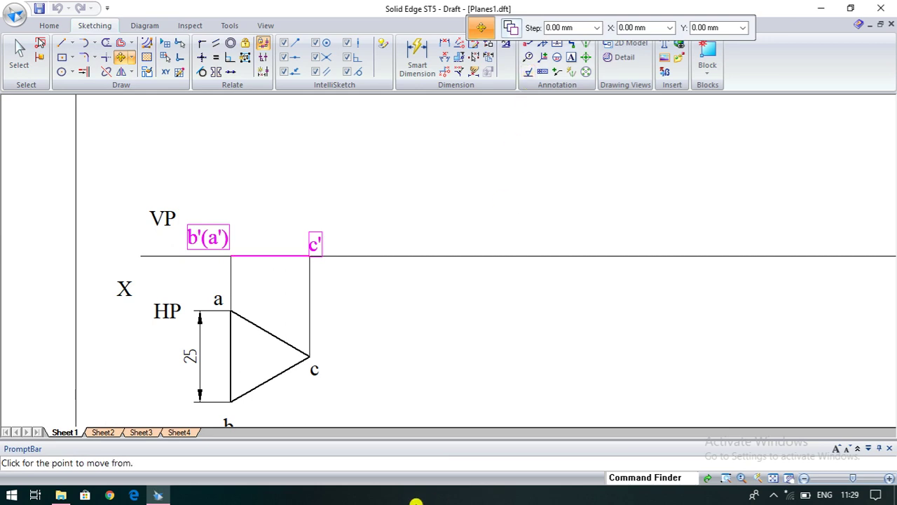
pyautogui.click(515, 29)
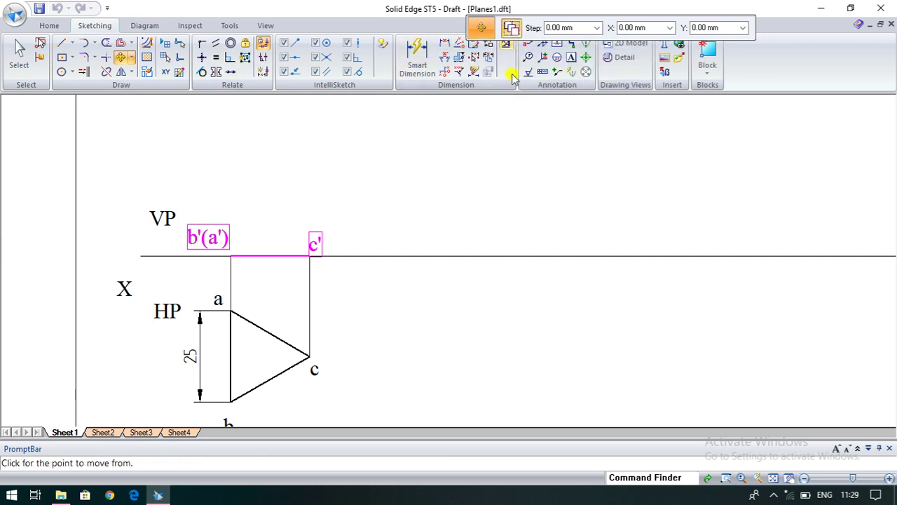
pyautogui.click(284, 254)
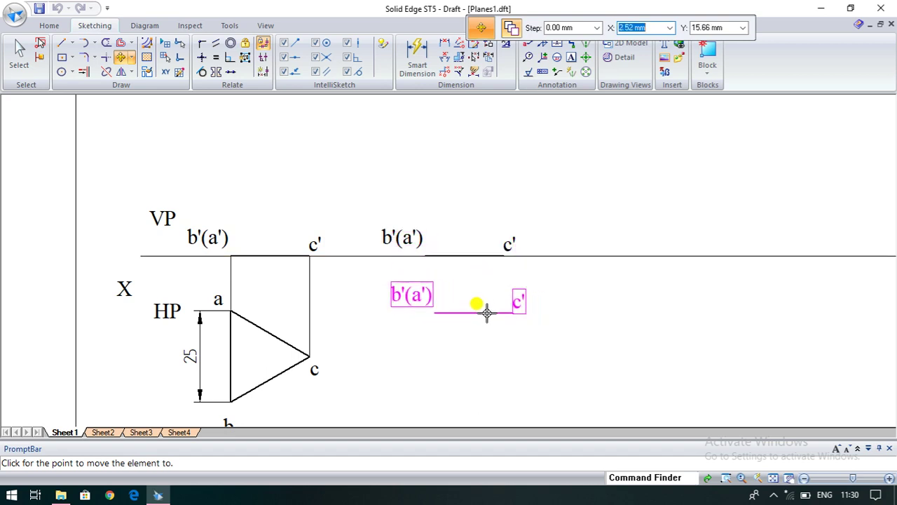
pyautogui.press('Escape')
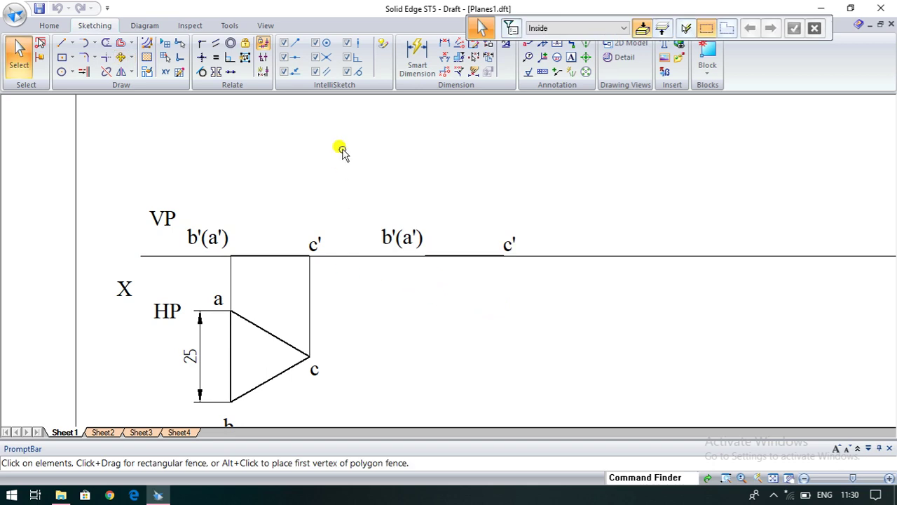
# Rotate the copied front view and its labels 45 degrees upward about its b'(a') end
pyautogui.click(131, 56)
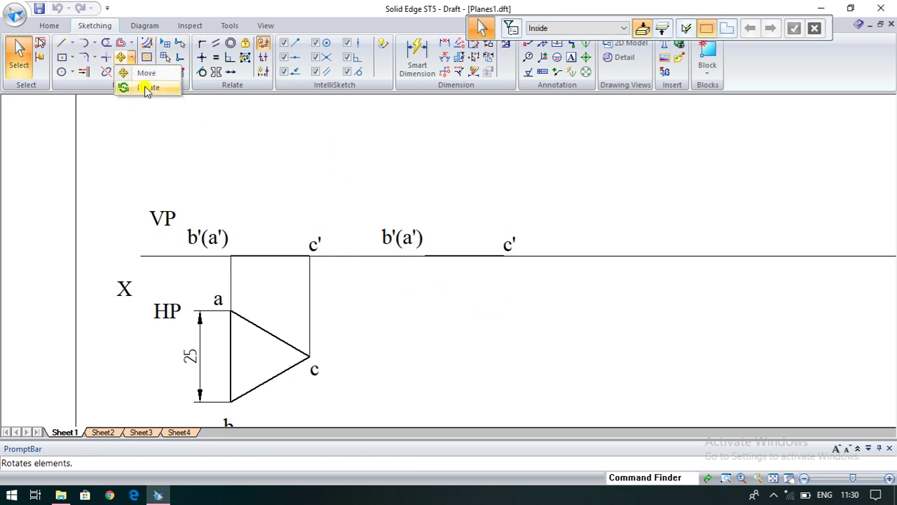
pyautogui.click(140, 88)
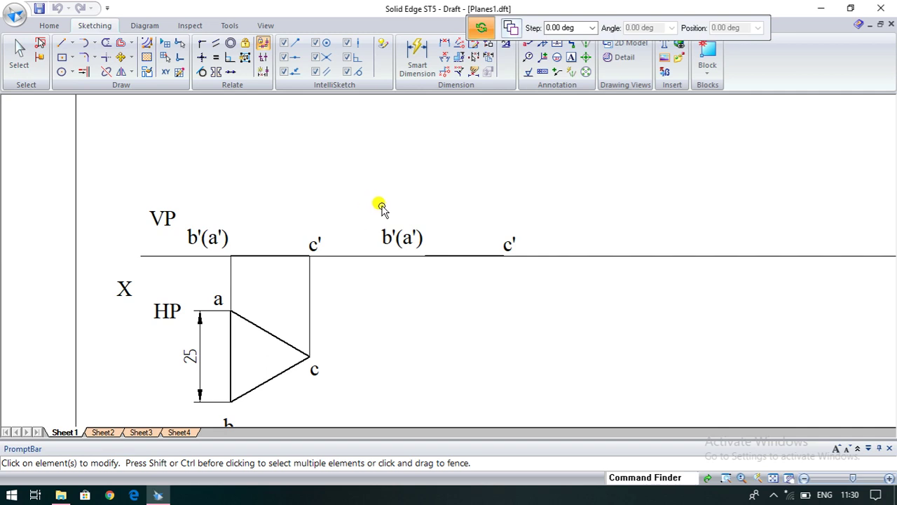
pyautogui.moveTo(375, 205); pyautogui.dragTo(522, 265)
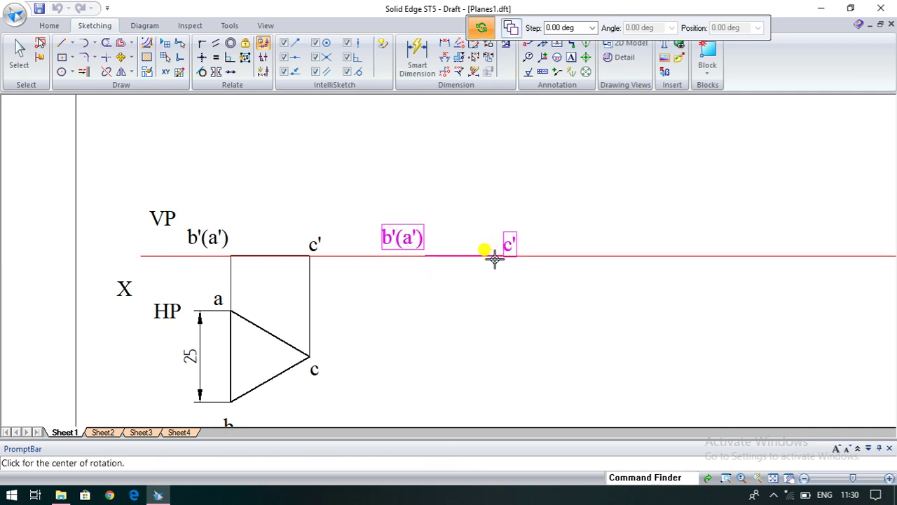
pyautogui.click(425, 257)
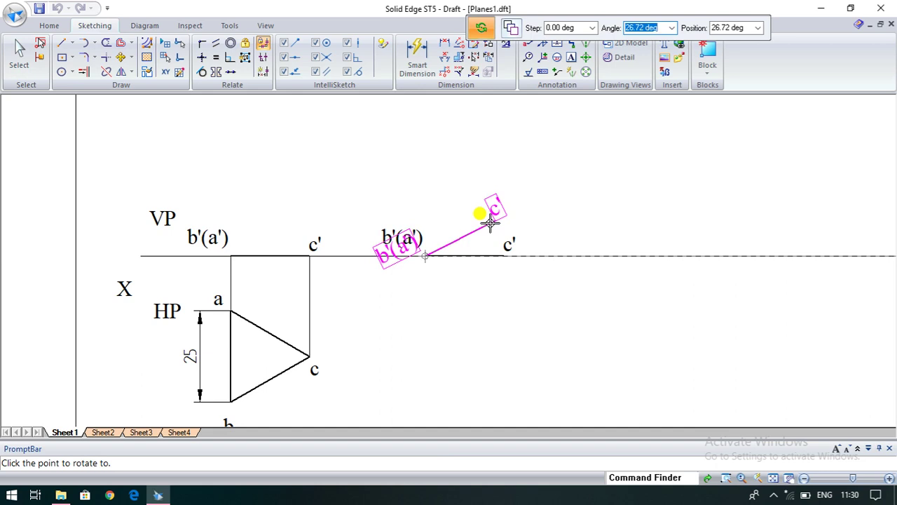
pyautogui.write('45')
pyautogui.press('Tab')
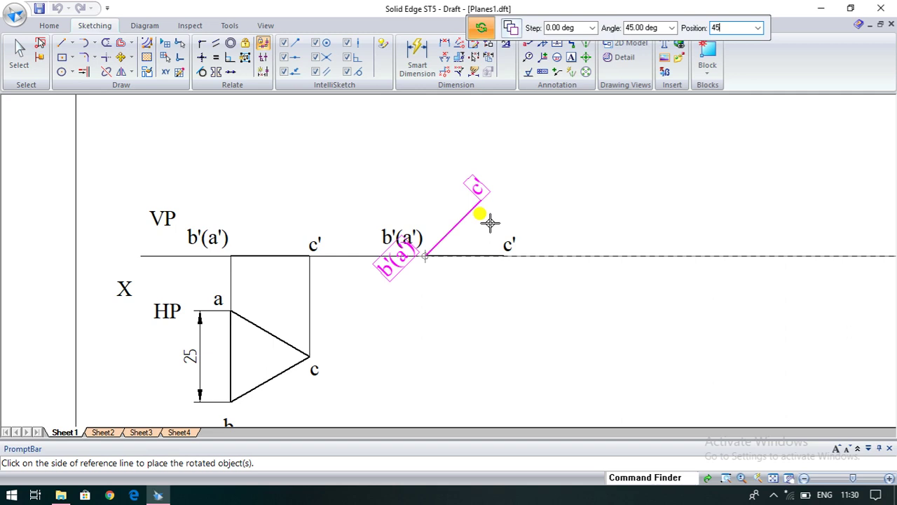
pyautogui.click(490, 223)
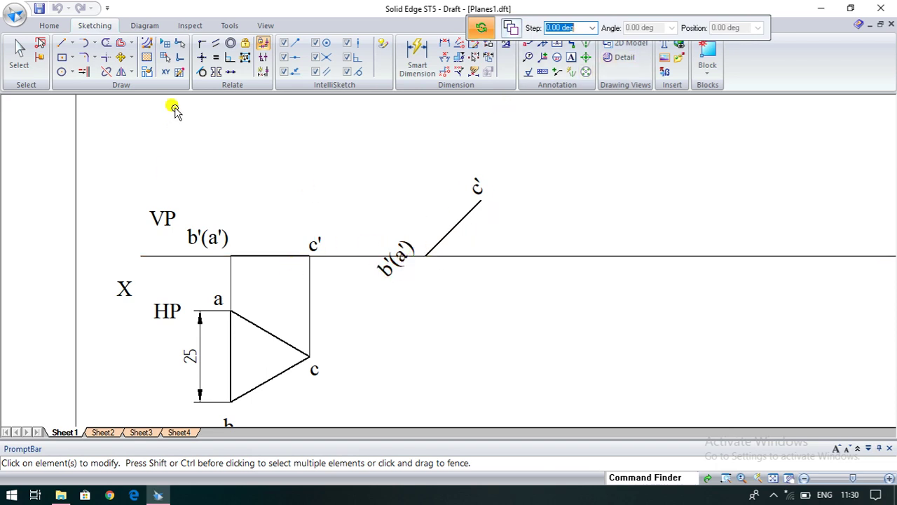
# Add an angle dimension between the inclined front view line and the XY line
pyautogui.click(447, 58)
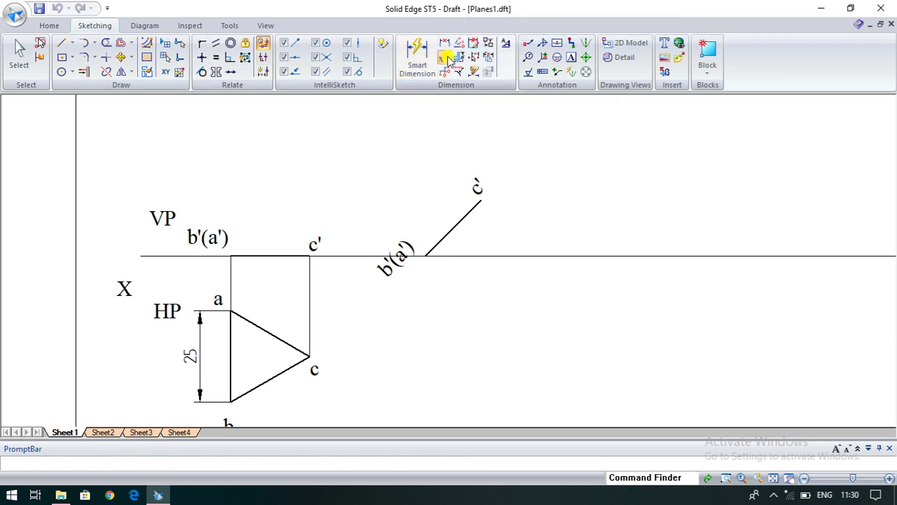
pyautogui.click(448, 231)
pyautogui.click(465, 256)
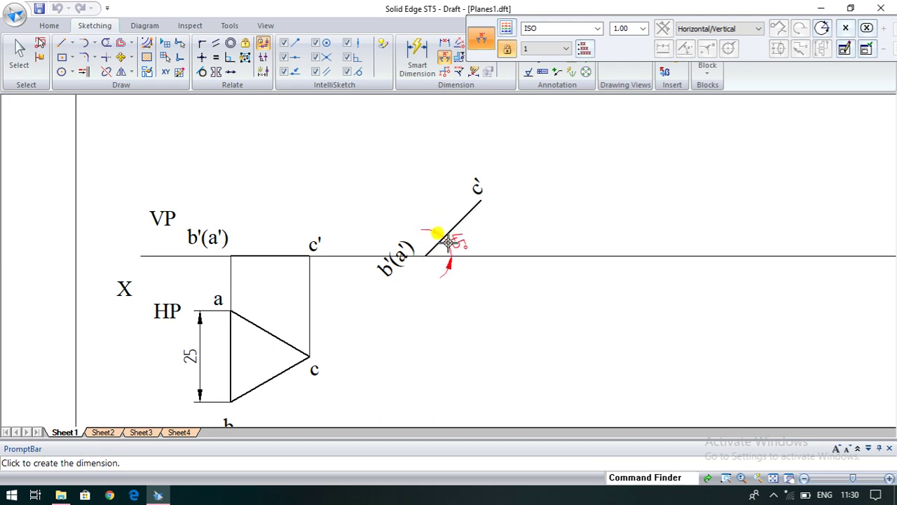
pyautogui.click(452, 239)
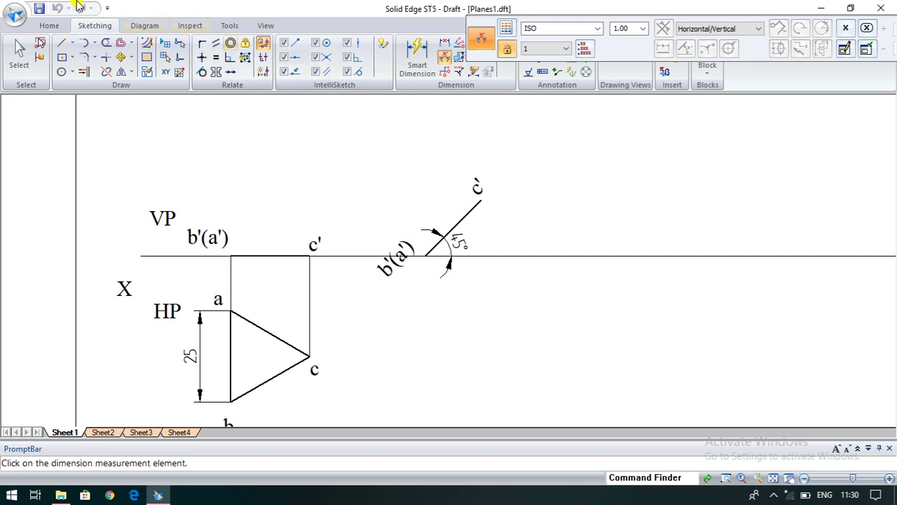
# Draw thin vertical projectors from both ends of the inclined front view down to about 43 mm below the XY line
pyautogui.click(63, 45)
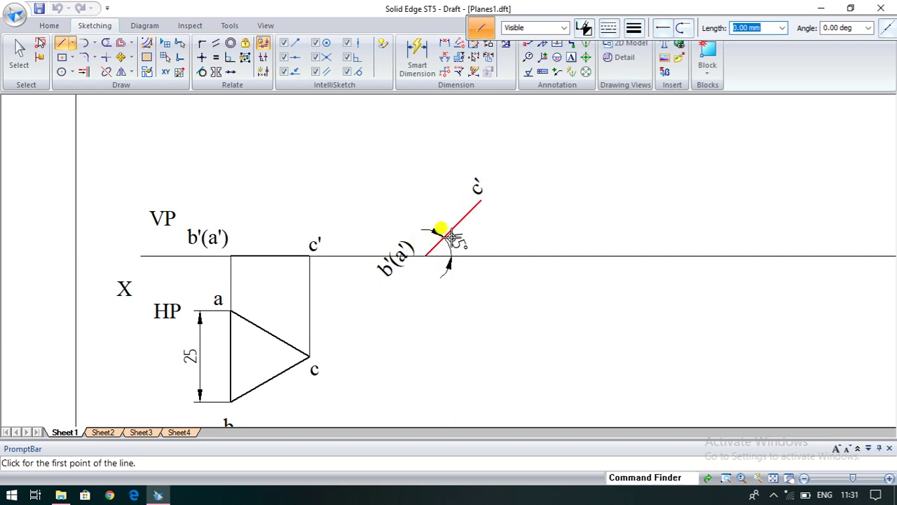
pyautogui.click(427, 255)
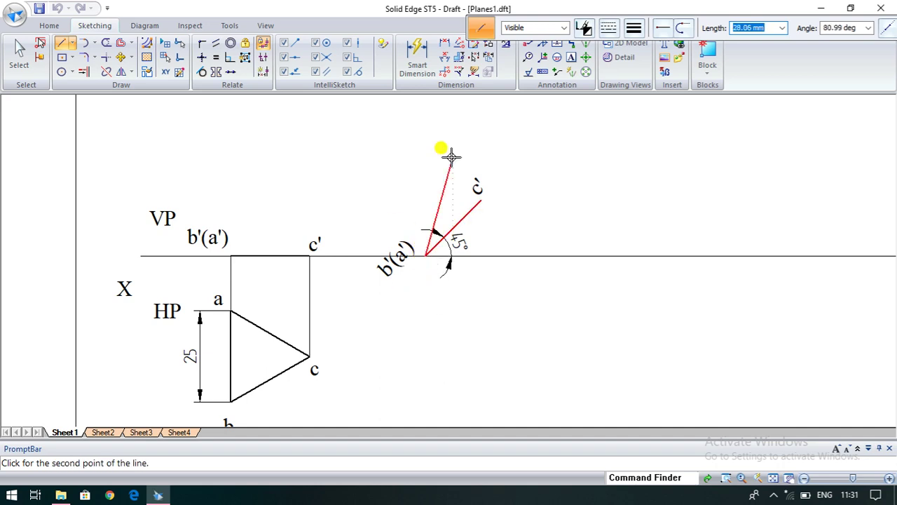
pyautogui.click(633, 35)
pyautogui.click(633, 54)
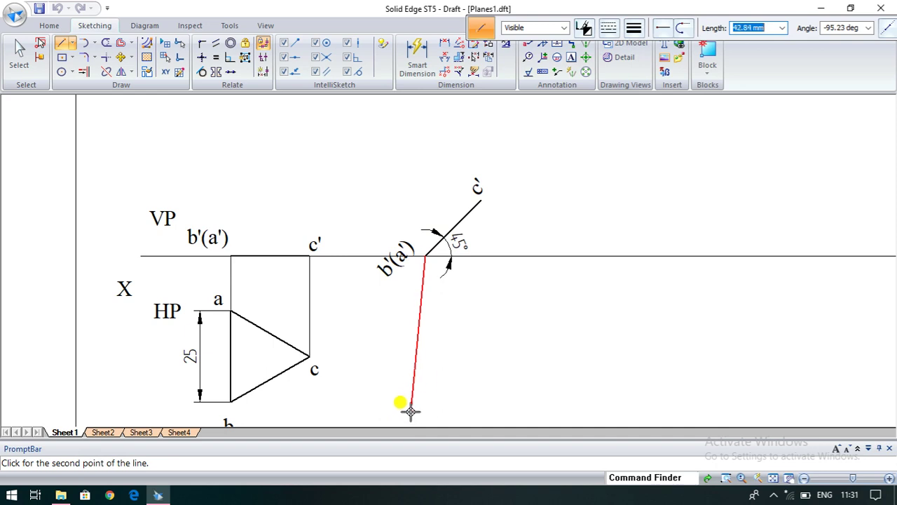
pyautogui.scroll(-1, 425, 419)
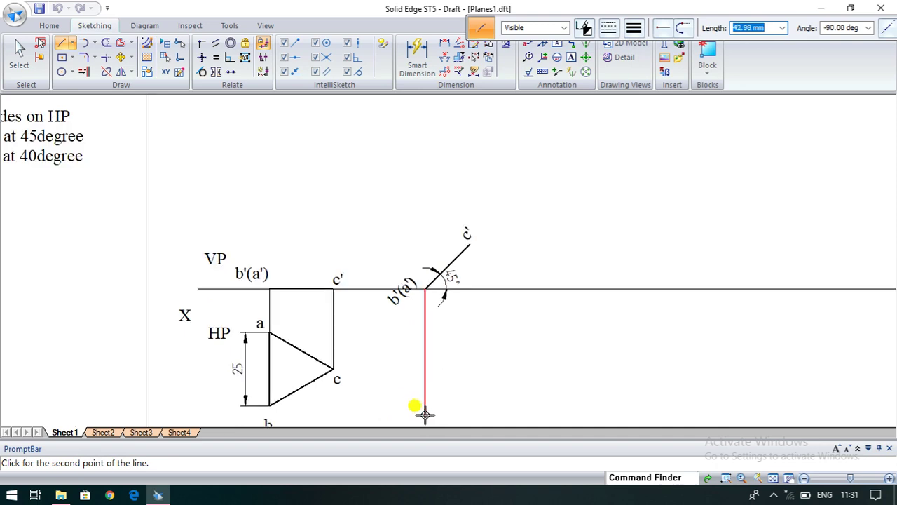
pyautogui.click(425, 413)
pyautogui.press('Escape')
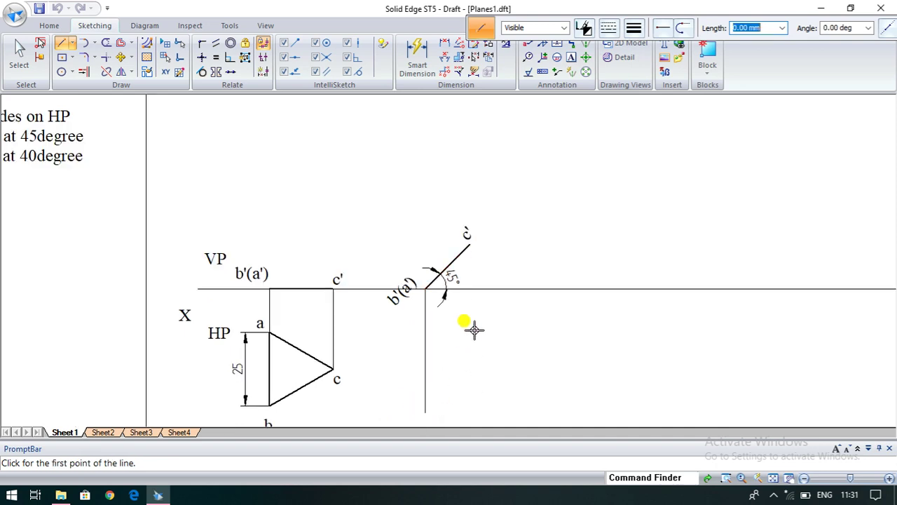
pyautogui.click(471, 239)
pyautogui.press('Escape')
pyautogui.click(469, 244)
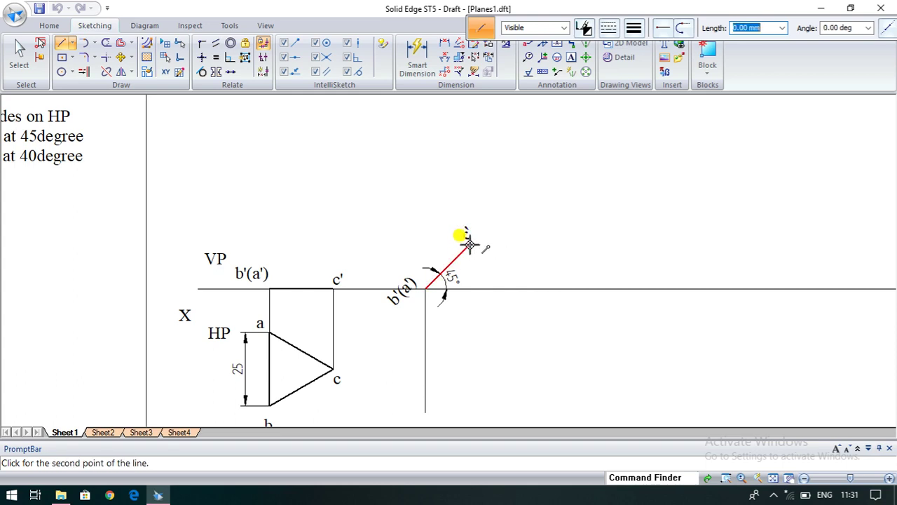
pyautogui.click(469, 412)
pyautogui.press('Escape')
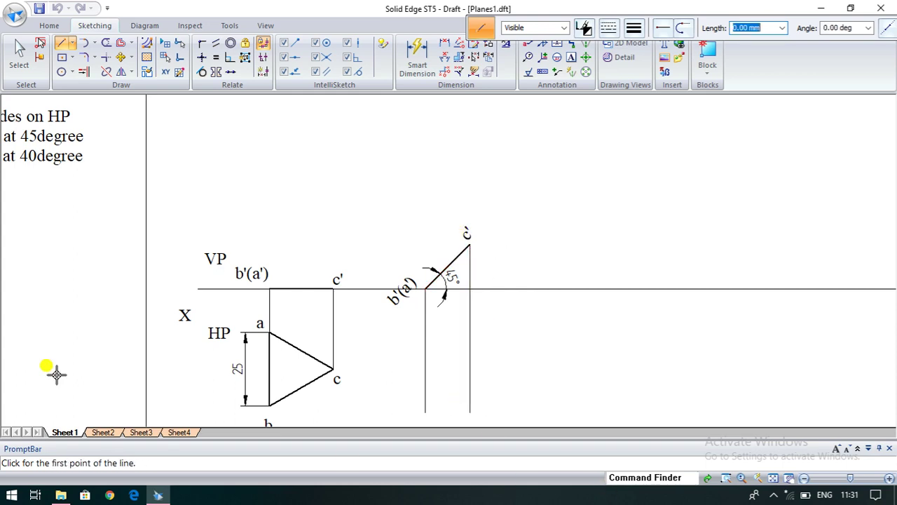
# Draw thin horizontal projectors from triangle corners a, c and b across to the inclined view's vertical projectors
pyautogui.click(268, 334)
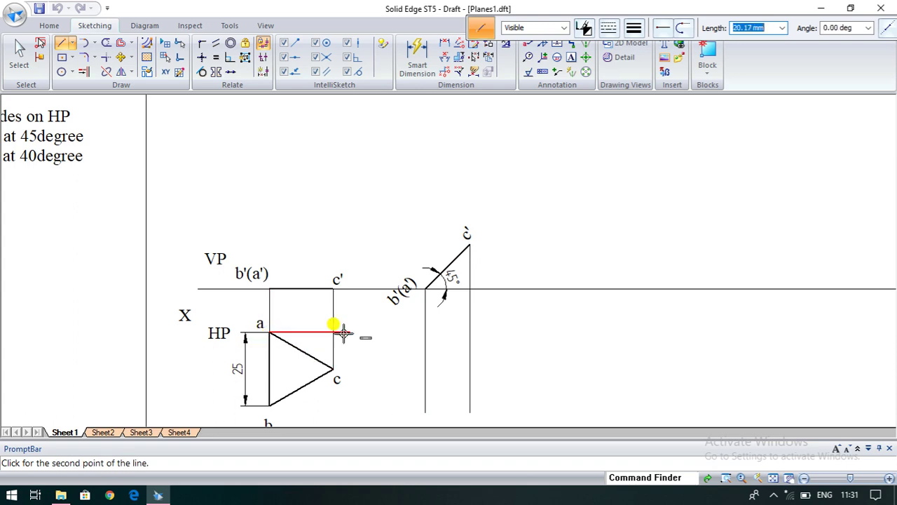
pyautogui.click(475, 332)
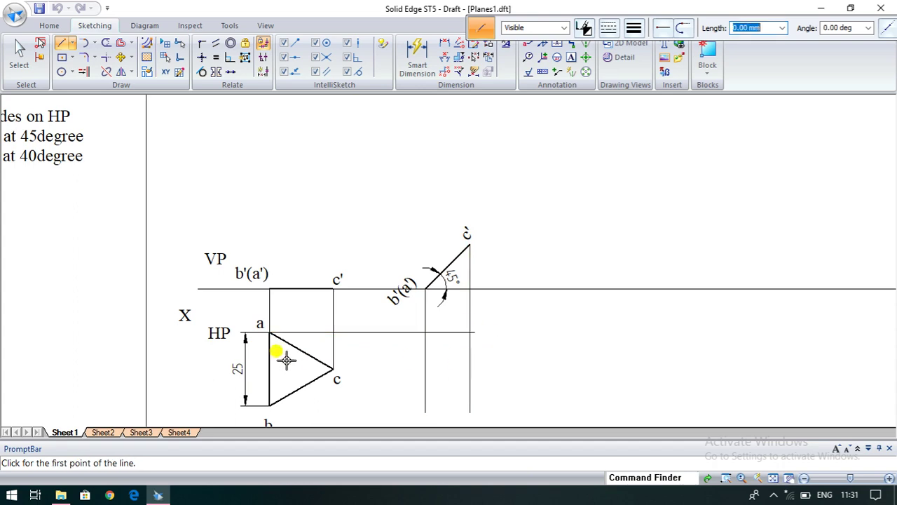
pyautogui.click(334, 368)
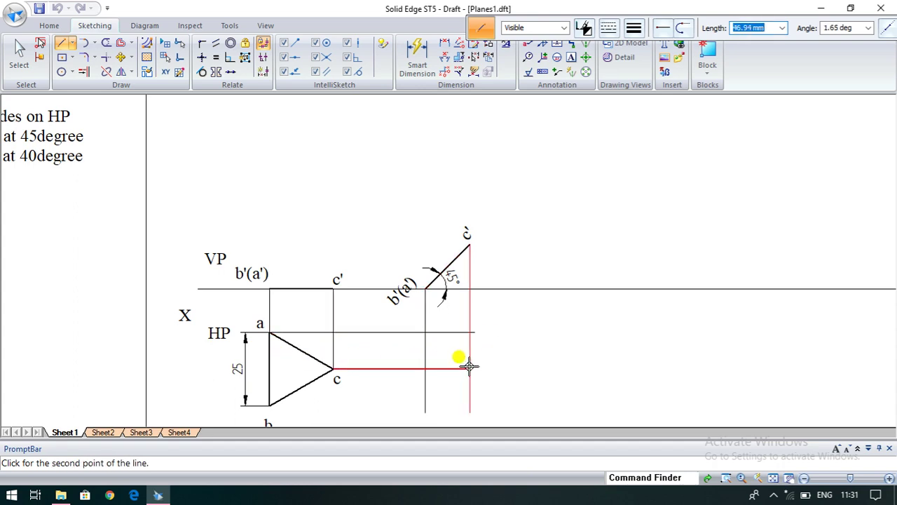
pyautogui.click(470, 368)
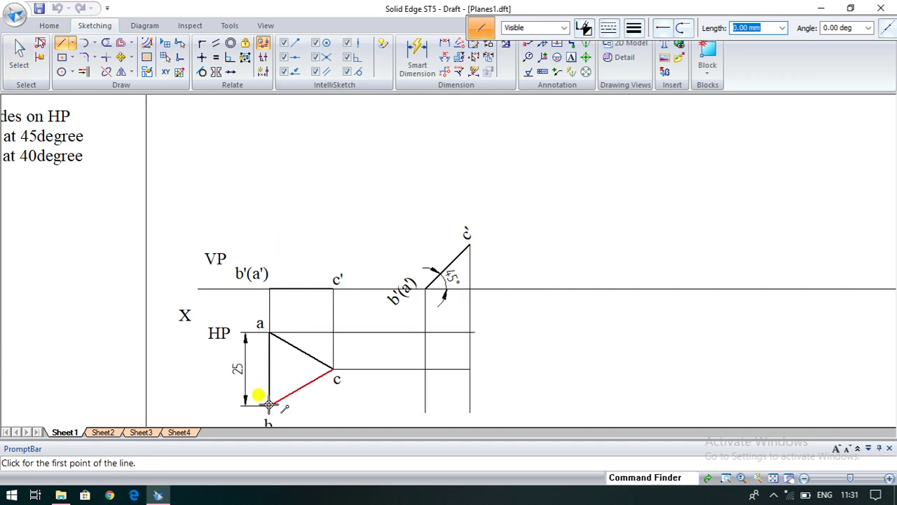
pyautogui.click(269, 404)
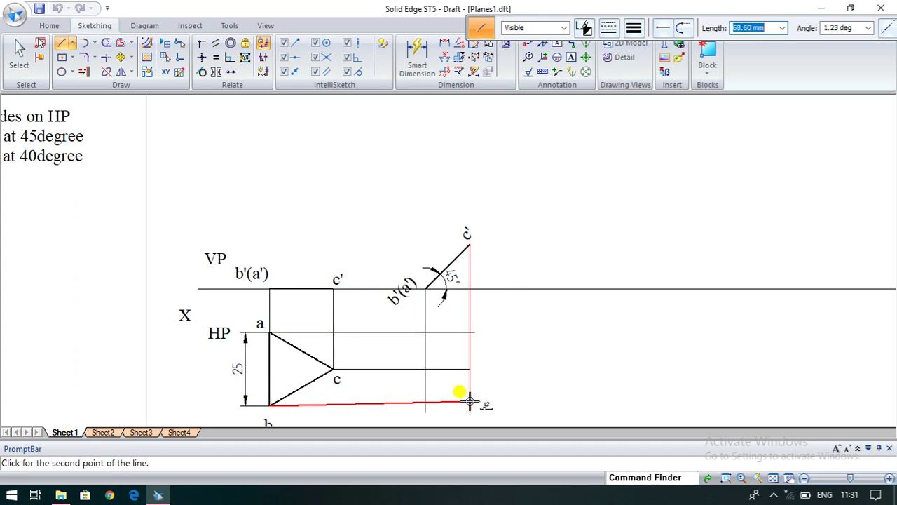
pyautogui.click(503, 405)
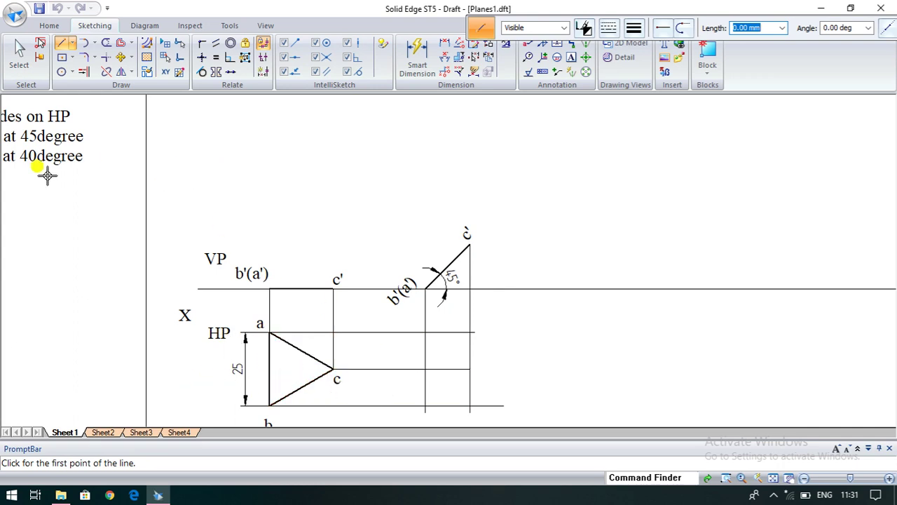
# Draw the triangle's median as a thin horizontal line from corner c to the midpoint of side ab
pyautogui.scroll(-3, 260, 179)
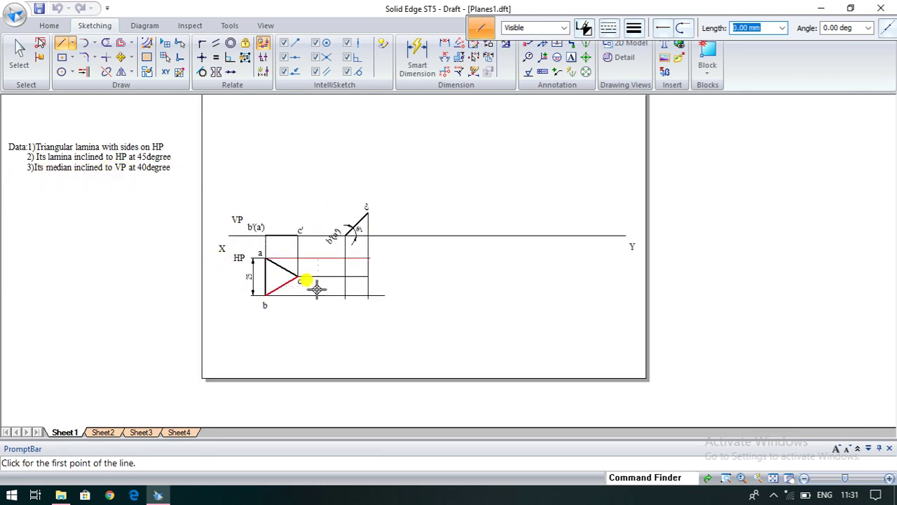
pyautogui.scroll(3, 317, 289)
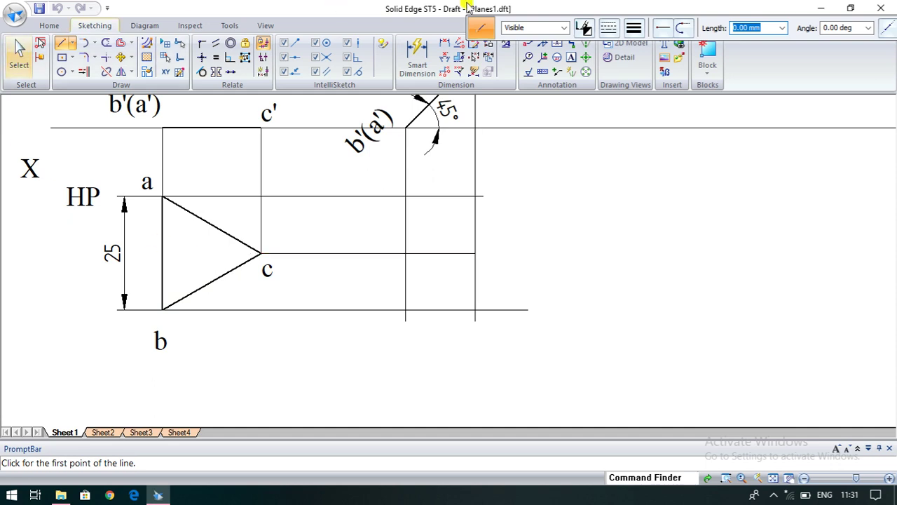
pyautogui.click(260, 252)
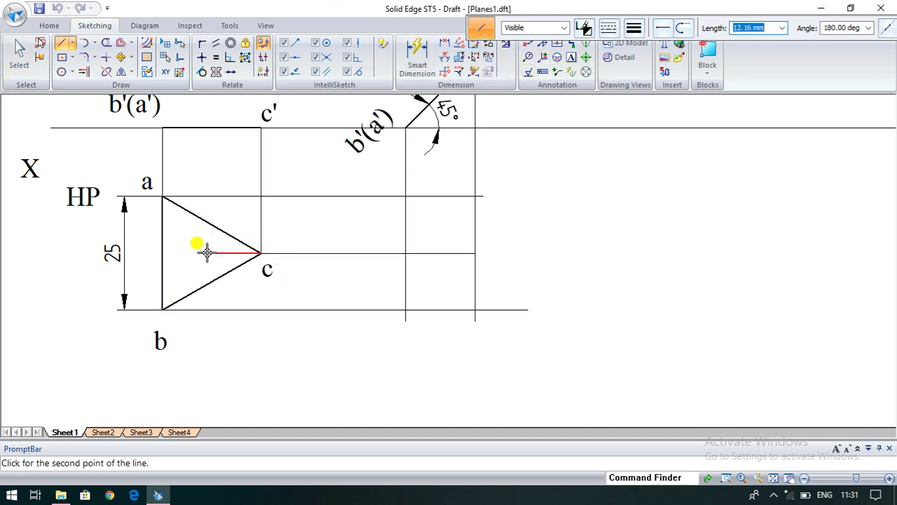
pyautogui.click(161, 252)
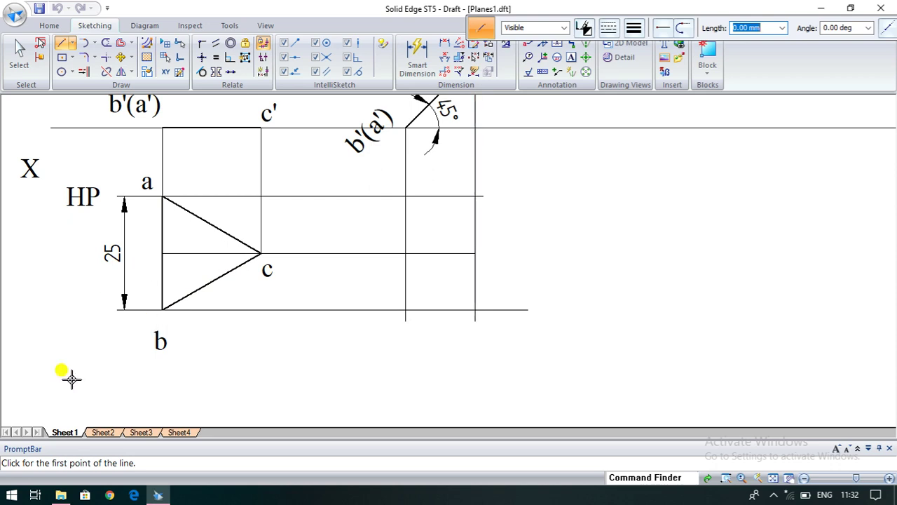
# Label the midpoint of side ab with the text d1, placed just outside the triangle between the side and the 25 dimension
pyautogui.click(572, 59)
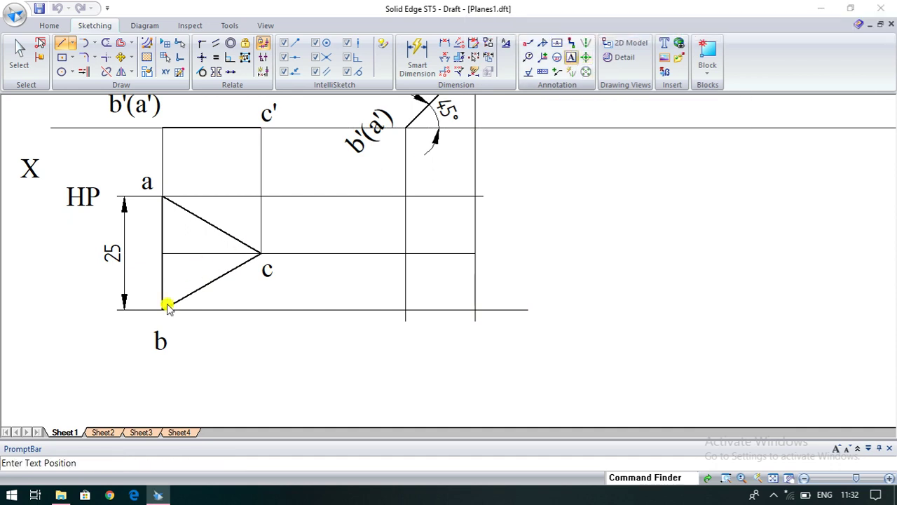
pyautogui.click(151, 245)
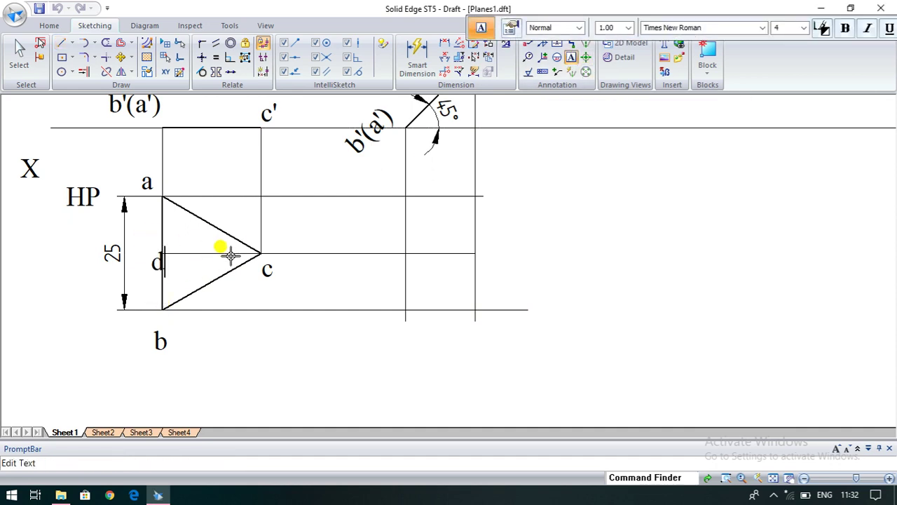
pyautogui.write('d1')
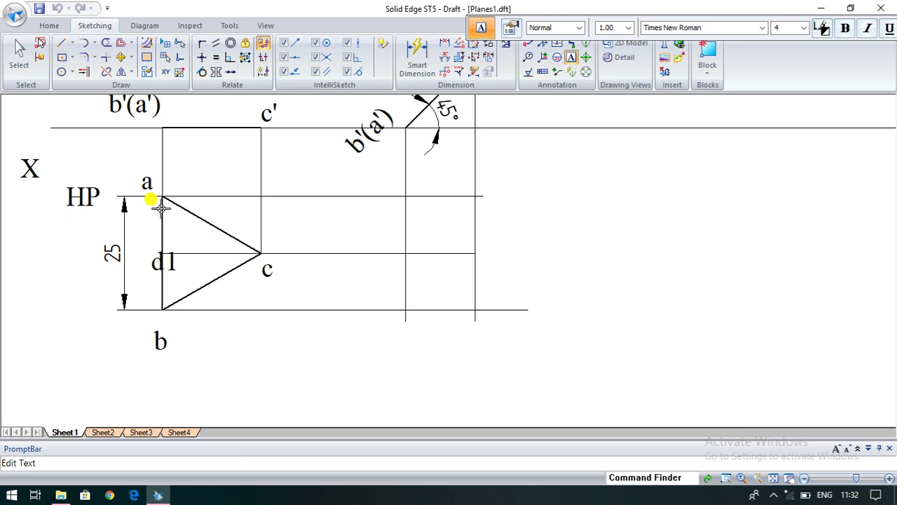
pyautogui.press('Escape')
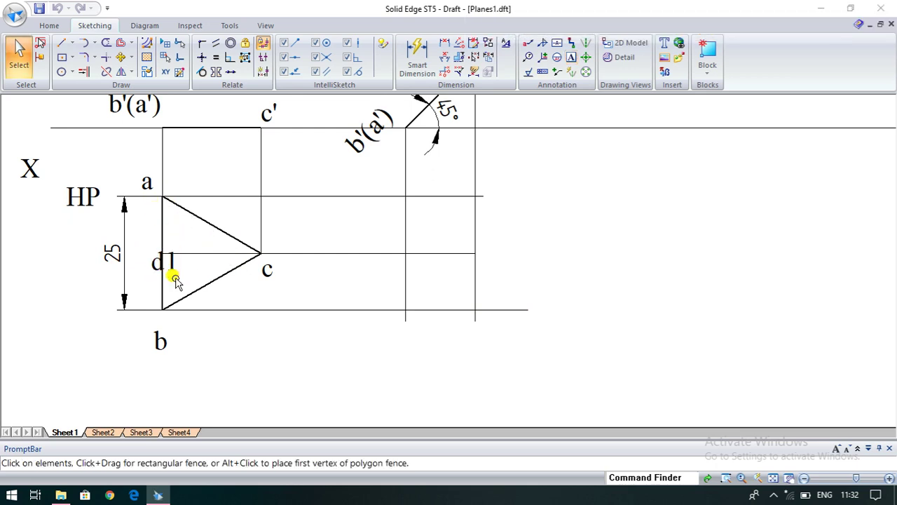
pyautogui.click(157, 275)
pyautogui.moveTo(146, 272); pyautogui.dragTo(123, 254)
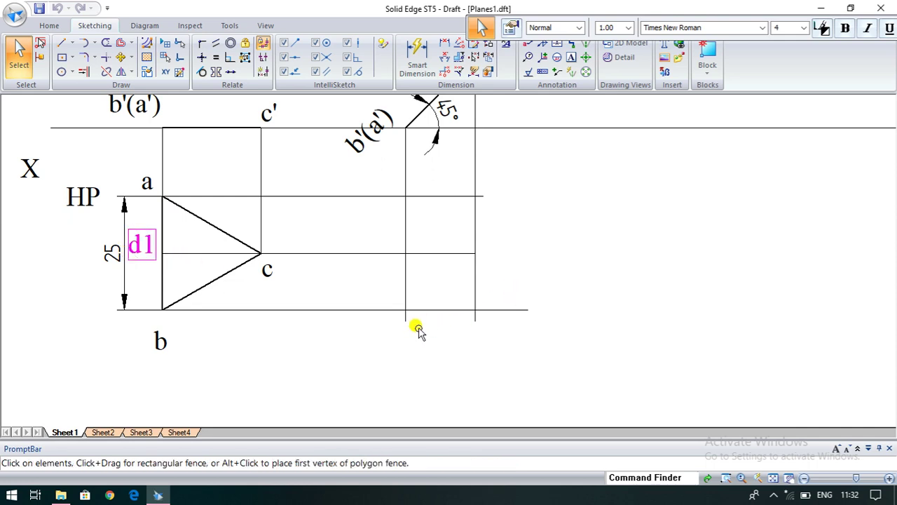
pyautogui.click(531, 300)
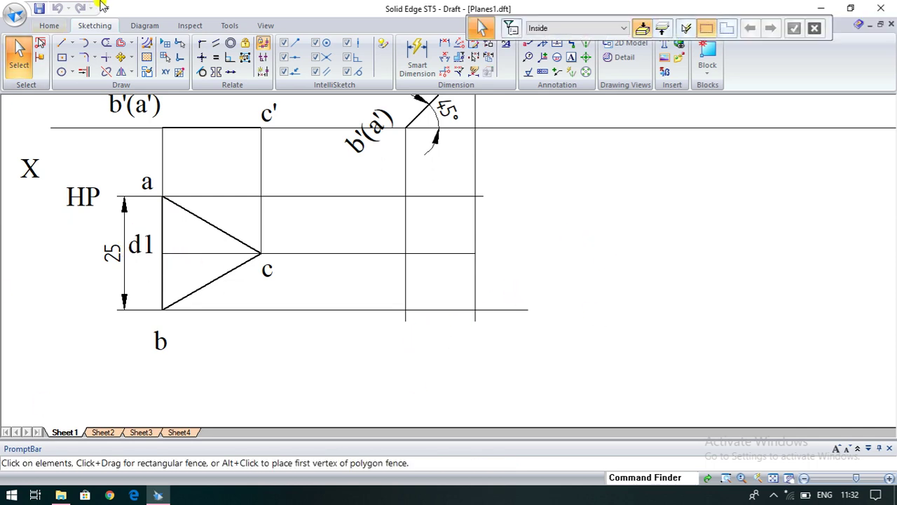
# Trim the horizontal projectors beyond the c' vertical projector and the vertical projectors below corner b's horizontal projector
pyautogui.click(105, 42)
pyautogui.moveTo(475, 181)
pyautogui.mouseDown()
pyautogui.moveTo(480, 219)
pyautogui.moveTo(509, 256)
pyautogui.moveTo(494, 338)
pyautogui.mouseUp()
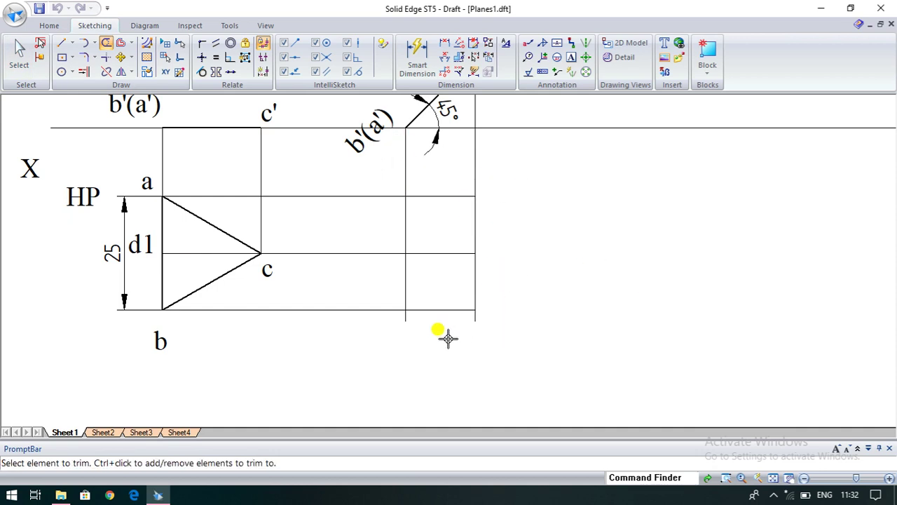
pyautogui.moveTo(391, 318); pyautogui.dragTo(491, 317)
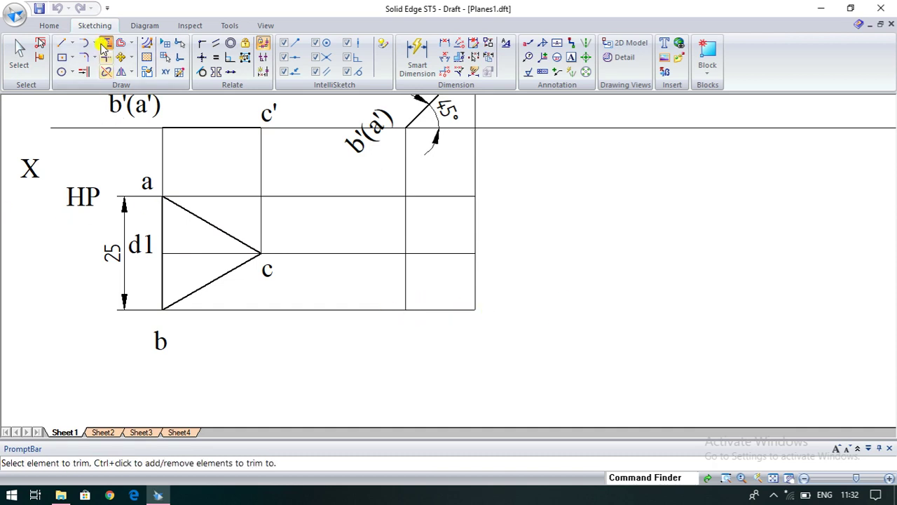
# Draw the foreshortened top view triangle with thick lines, starting where corner a's horizontal projector meets the b'(a') vertical projector
pyautogui.click(61, 43)
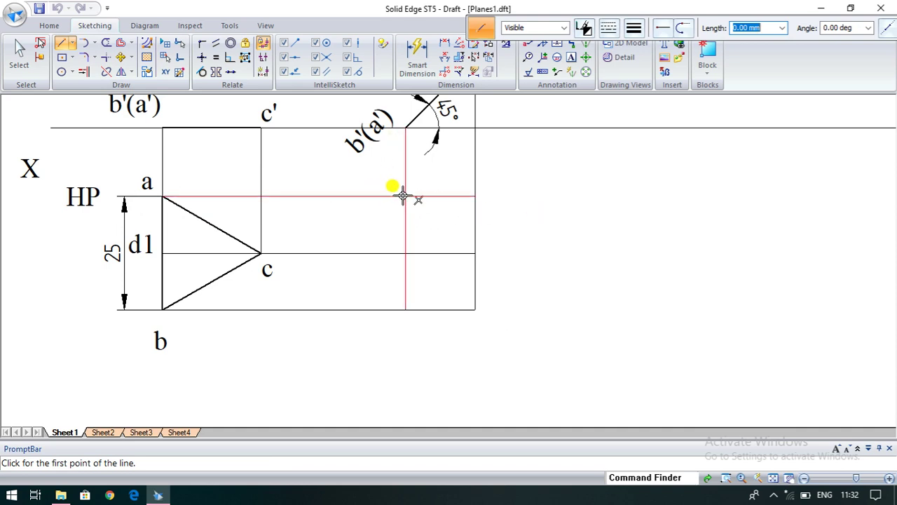
pyautogui.click(634, 28)
pyautogui.click(635, 80)
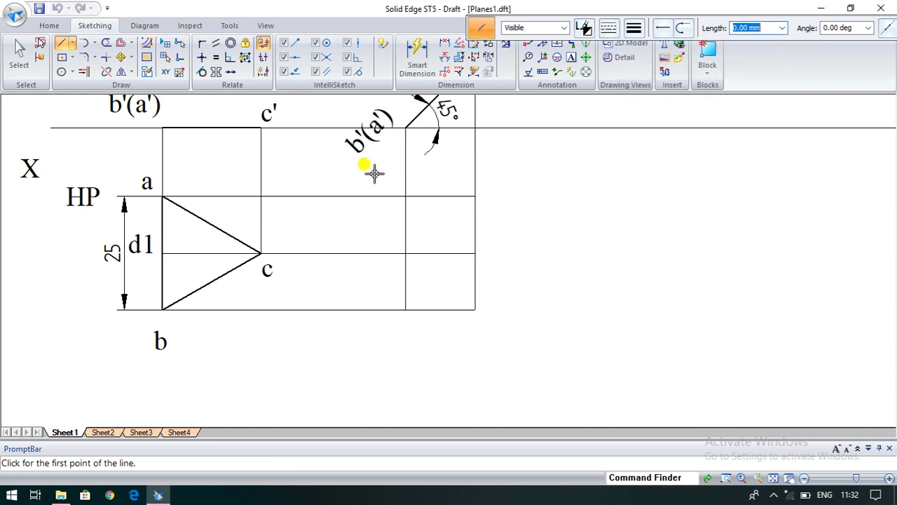
pyautogui.scroll(-1, 397, 227)
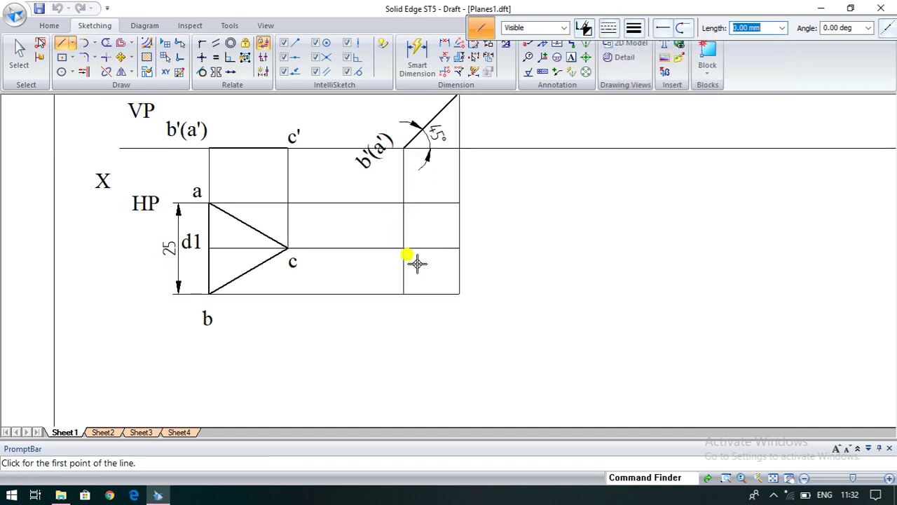
pyautogui.click(402, 202)
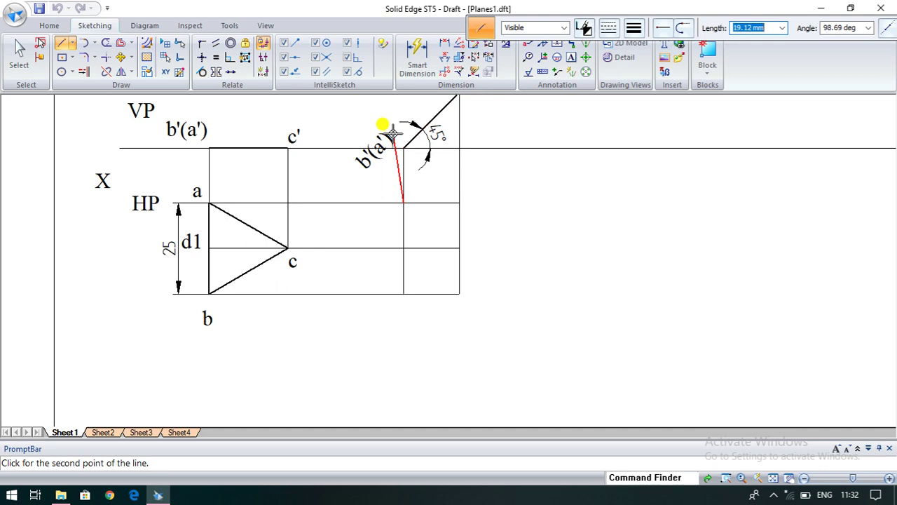
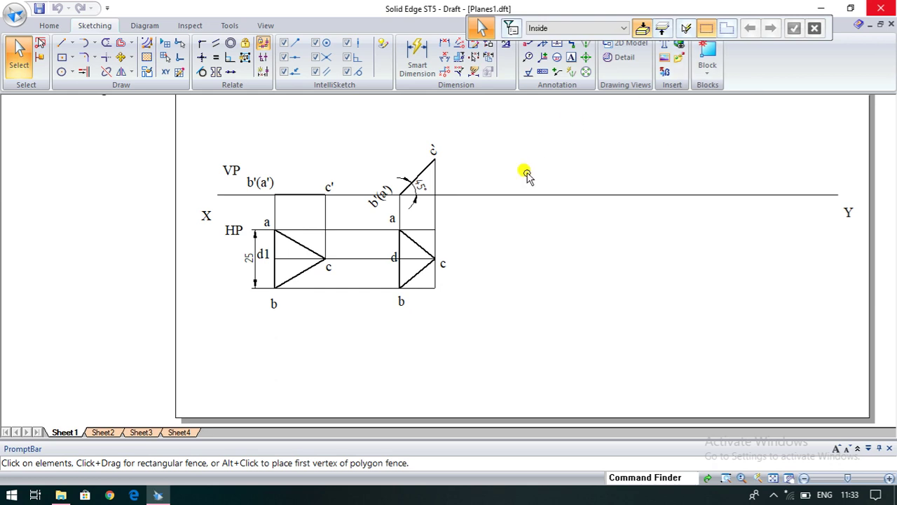
# Review the given problem data and both sets of projections for the median's inclination to VP
pyautogui.scroll(-3, 257, 199)
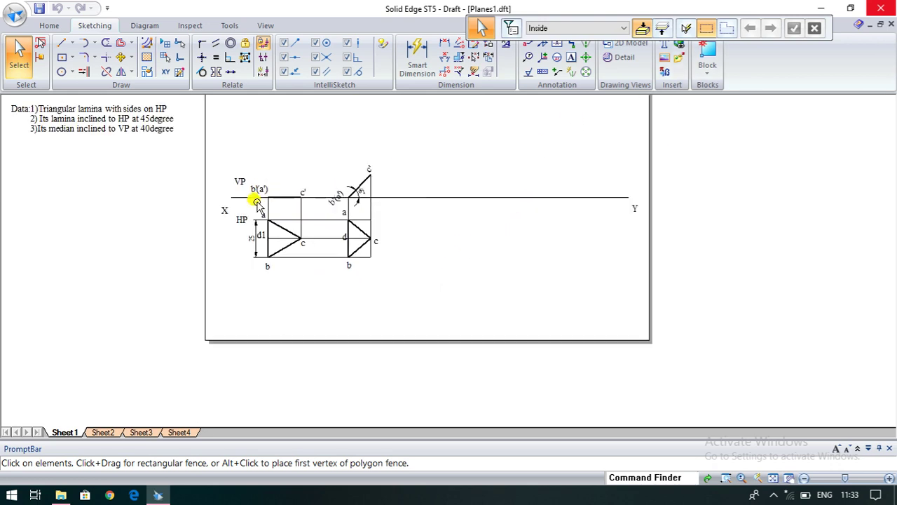
pyautogui.scroll(2, 102, 162)
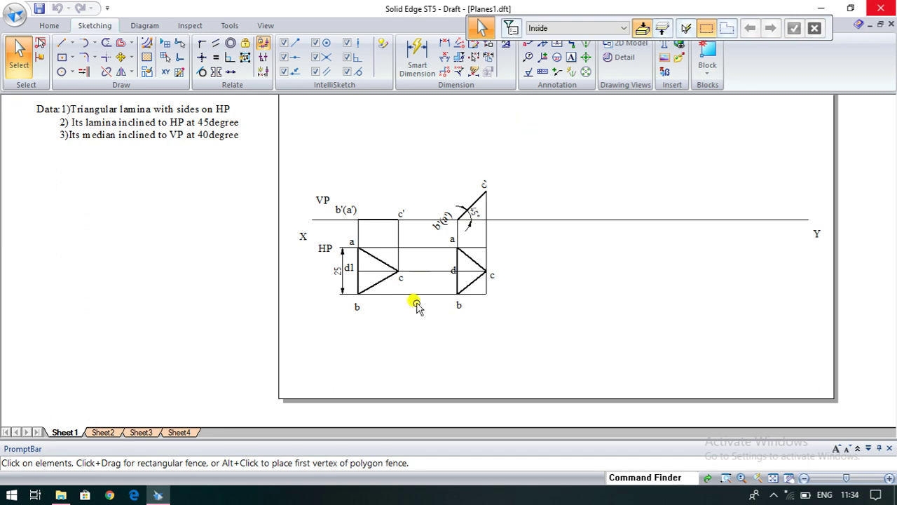
pyautogui.scroll(3, 484, 278)
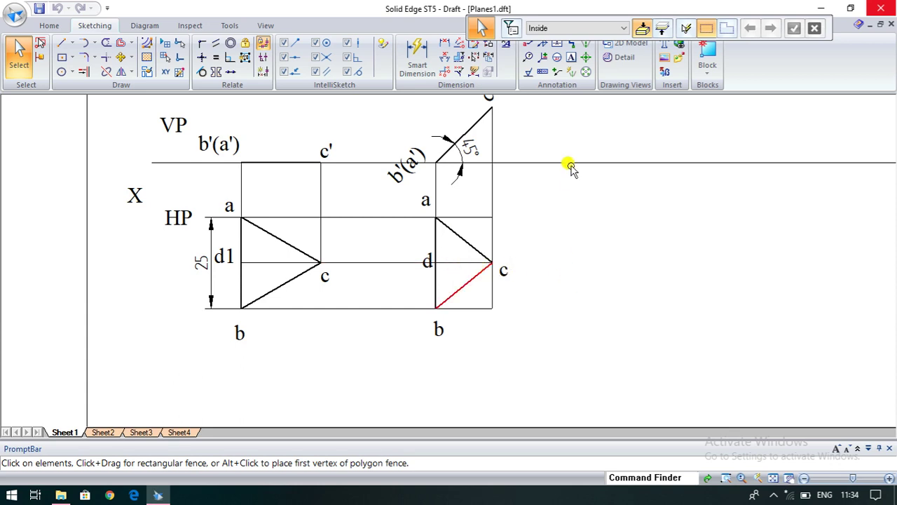
pyautogui.scroll(-2, 576, 302)
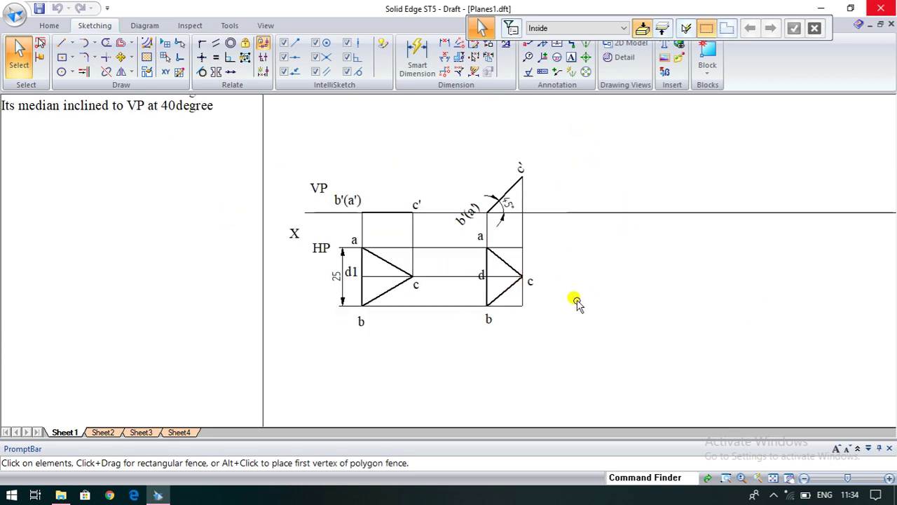
pyautogui.scroll(-1, 576, 302)
pyautogui.scroll(2, 707, 276)
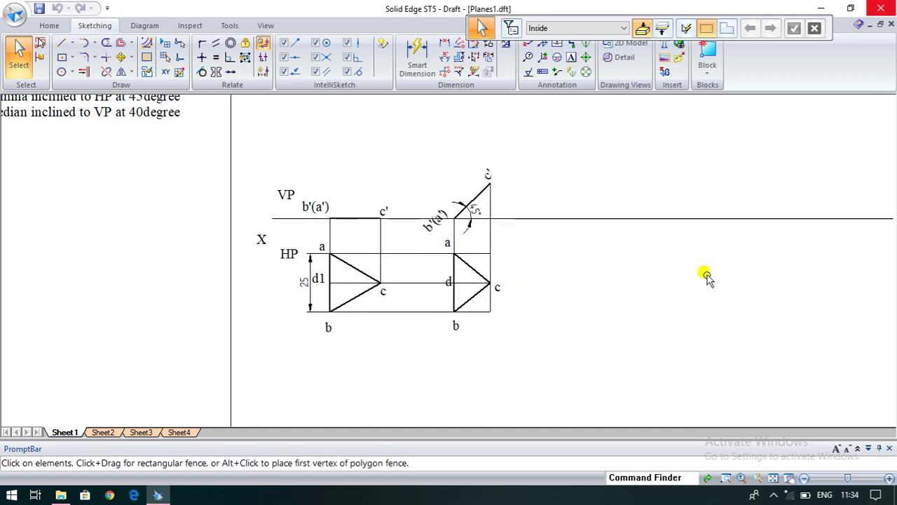
pyautogui.scroll(1, 707, 276)
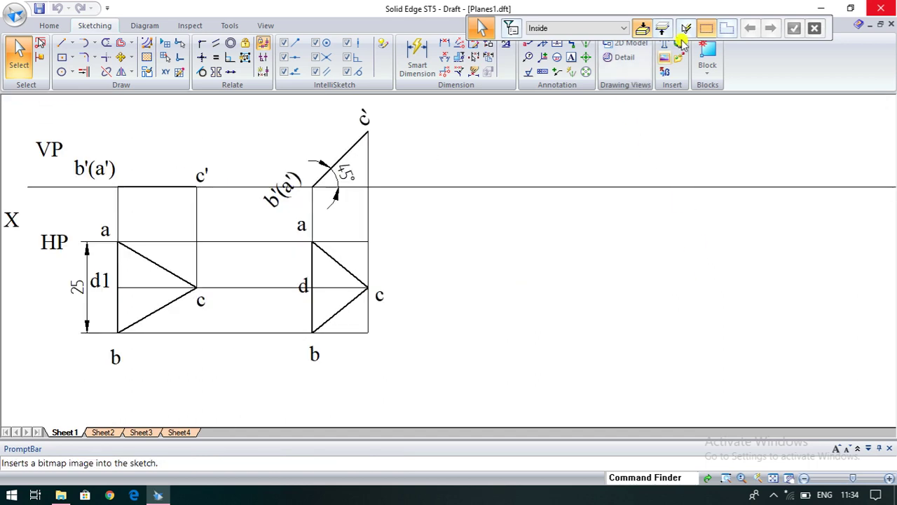
# Draw a thin line 68.72 mm long at -40 degrees from a point on the XY line beyond the second views
pyautogui.click(61, 45)
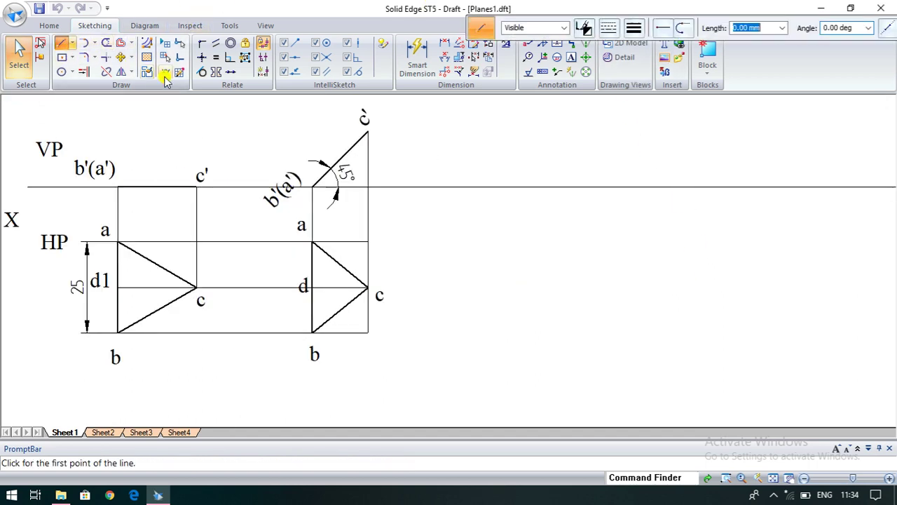
pyautogui.click(506, 186)
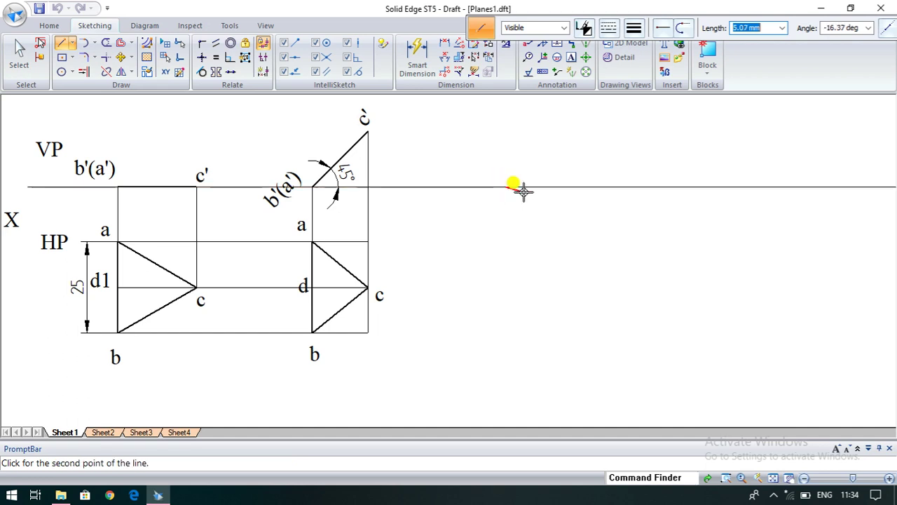
pyautogui.click(633, 31)
pyautogui.click(638, 46)
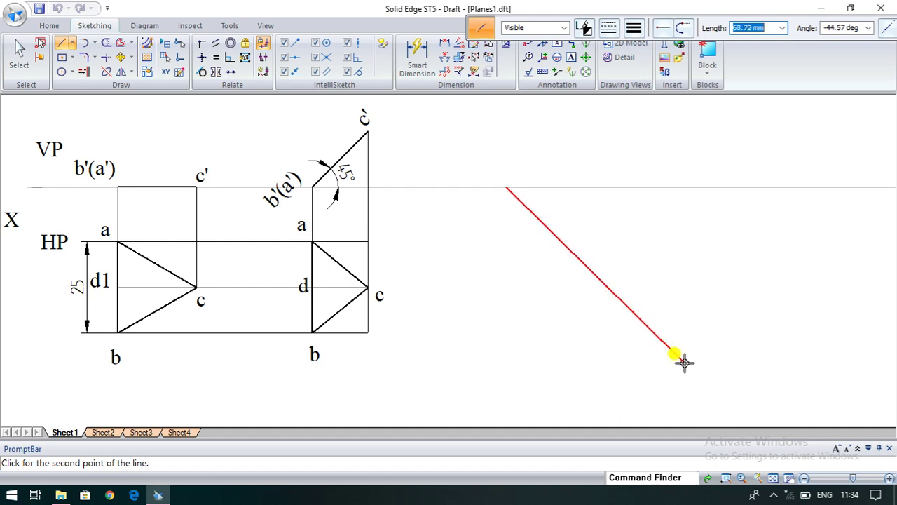
pyautogui.write('68.72')
pyautogui.press('Tab')
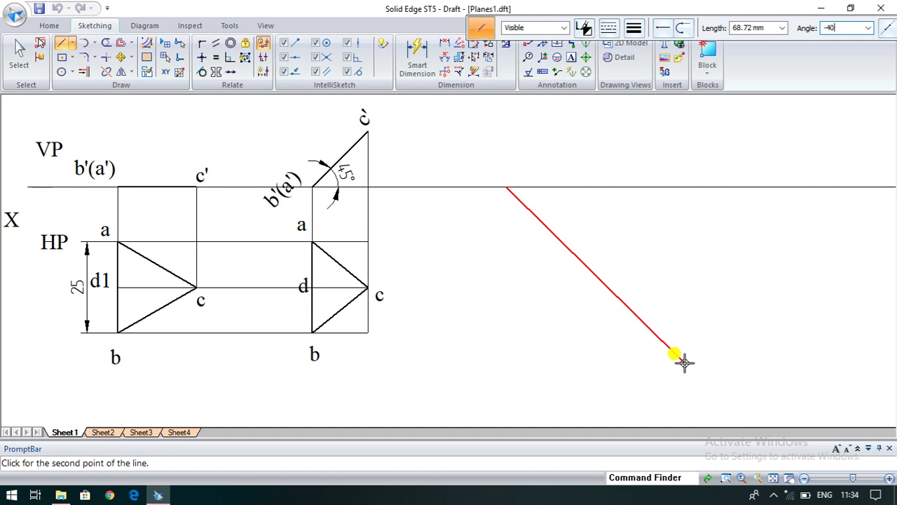
pyautogui.press('Return')
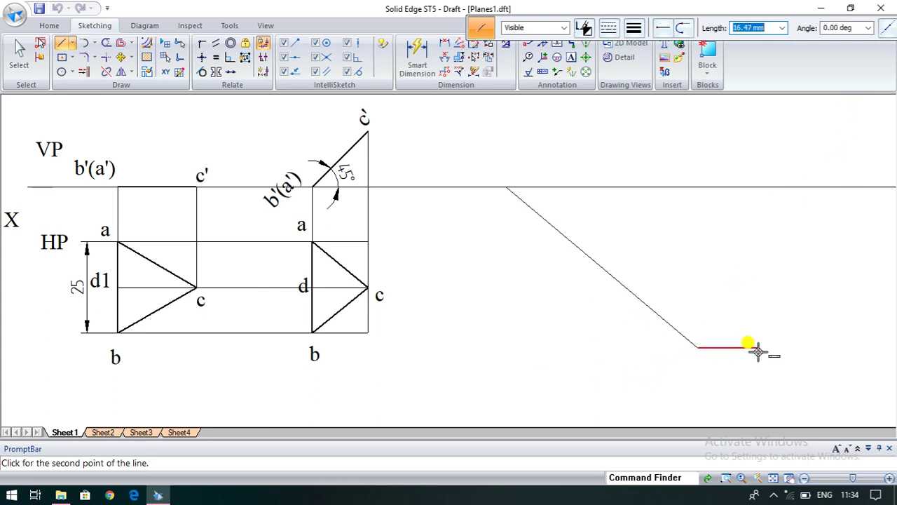
pyautogui.press('Escape')
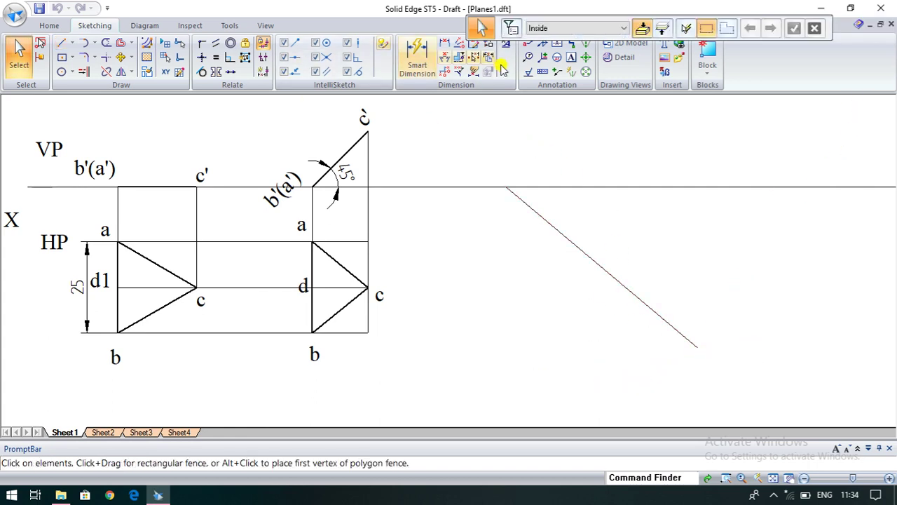
# Add an angle dimension between the new inclined line below XY and the XY line
pyautogui.click(446, 61)
pyautogui.click(537, 214)
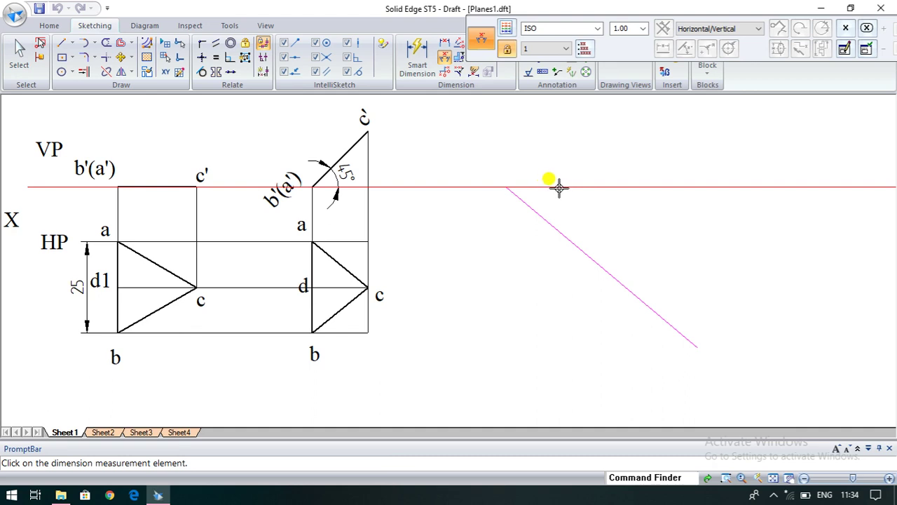
pyautogui.click(558, 187)
pyautogui.click(541, 192)
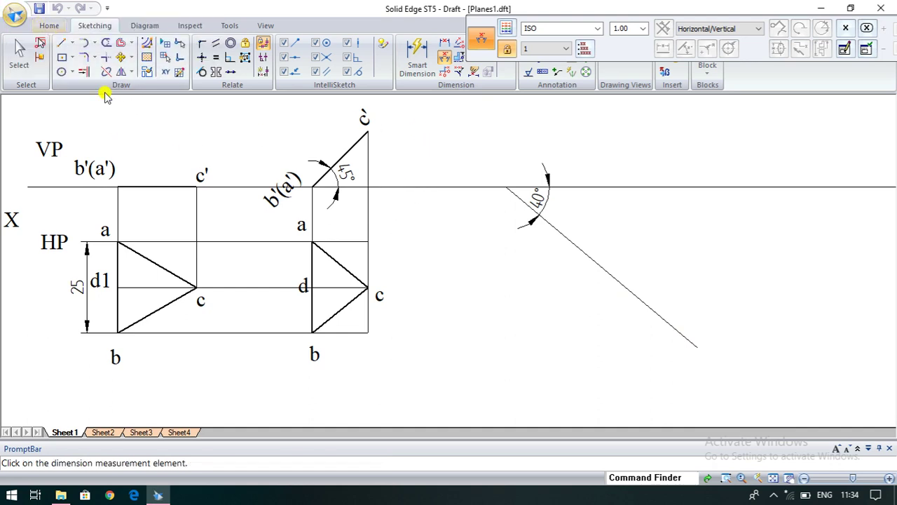
pyautogui.press('Escape')
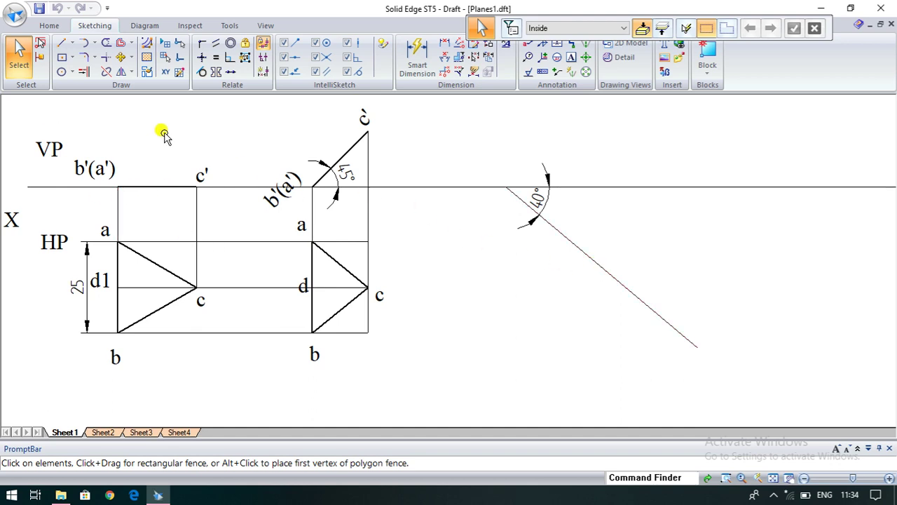
# Strike a short centre-point arc across the 40° line, centred on that line, with the first top view's median length of 21.65 mm as radius
pyautogui.click(145, 287)
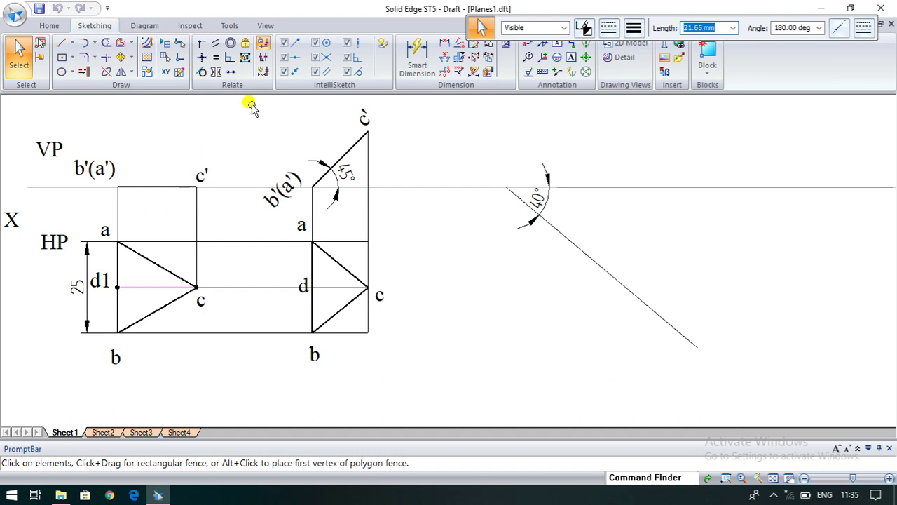
pyautogui.click(97, 43)
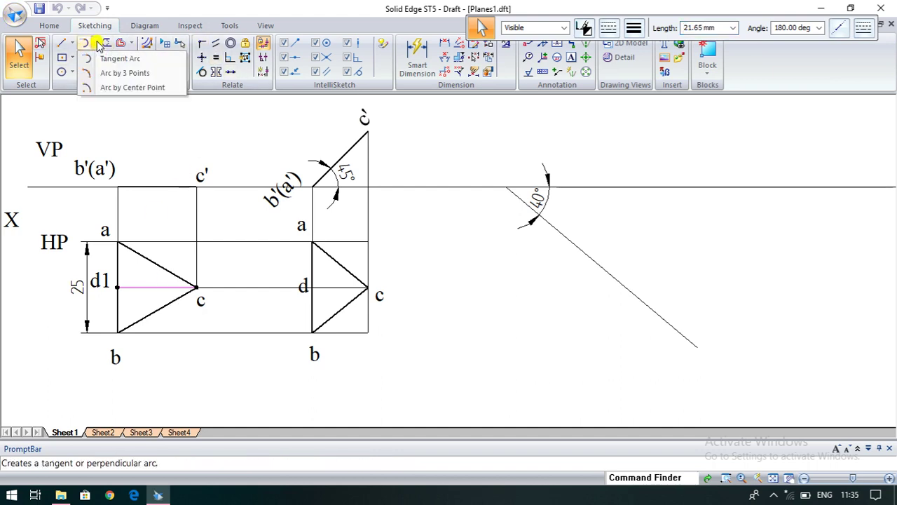
pyautogui.click(112, 90)
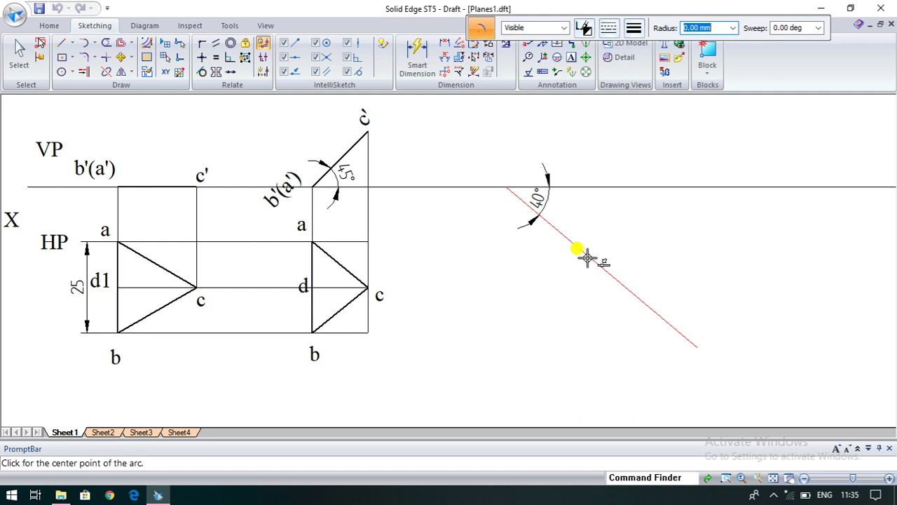
pyautogui.click(589, 259)
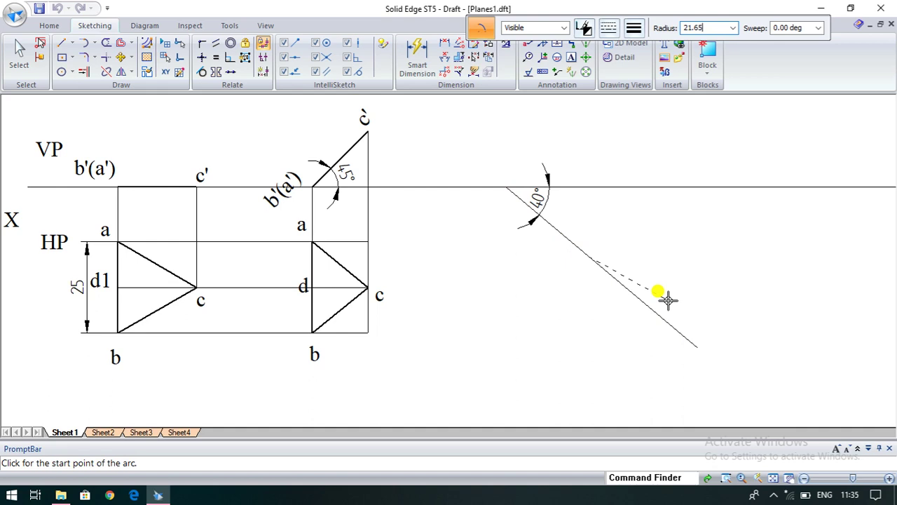
pyautogui.press('Tab')
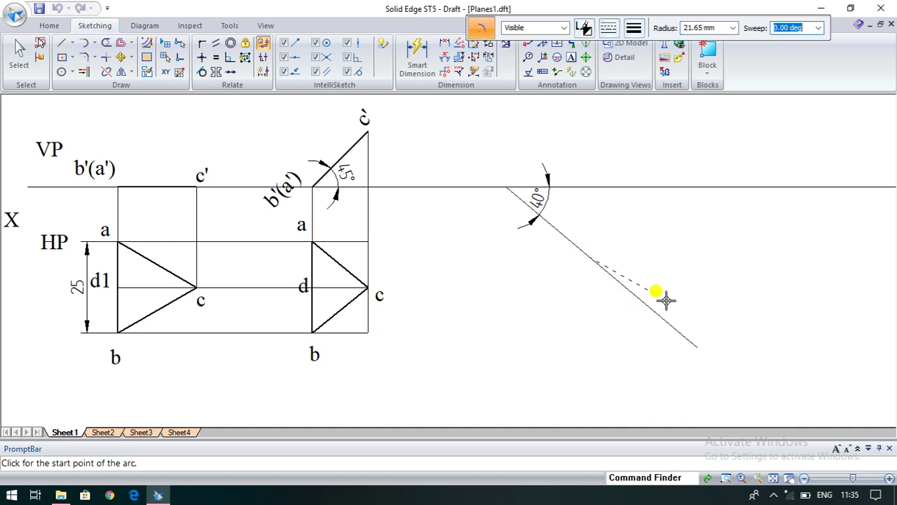
pyautogui.click(661, 294)
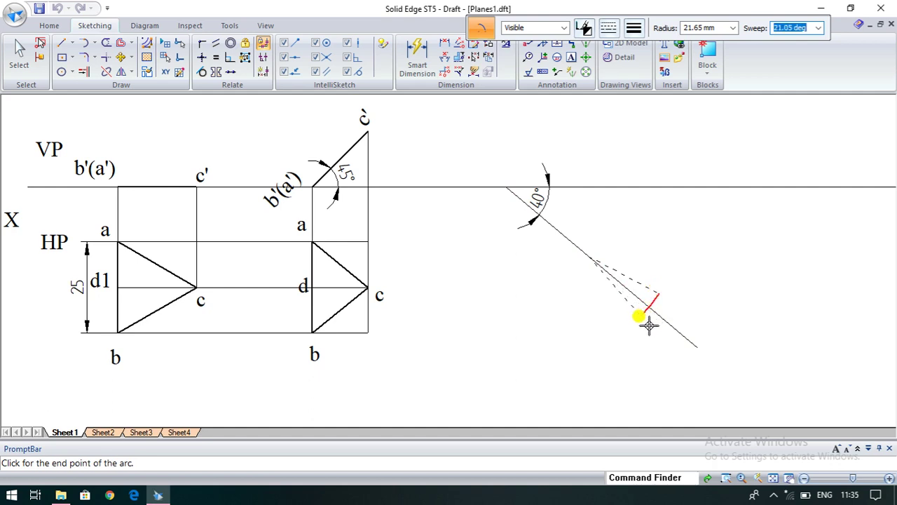
pyautogui.click(645, 324)
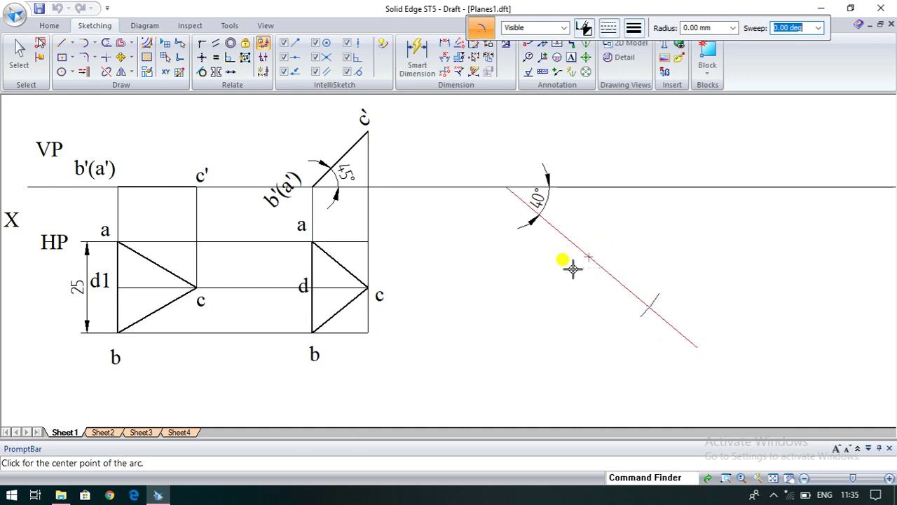
# Label the short arc's centre on the 40° line as c and the arc's intersection with that line as d1
pyautogui.press('Escape')
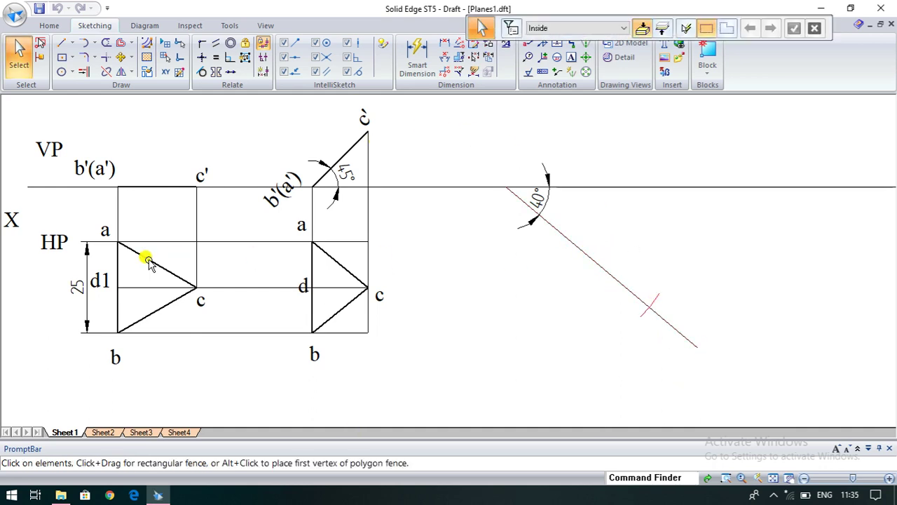
pyautogui.click(133, 287)
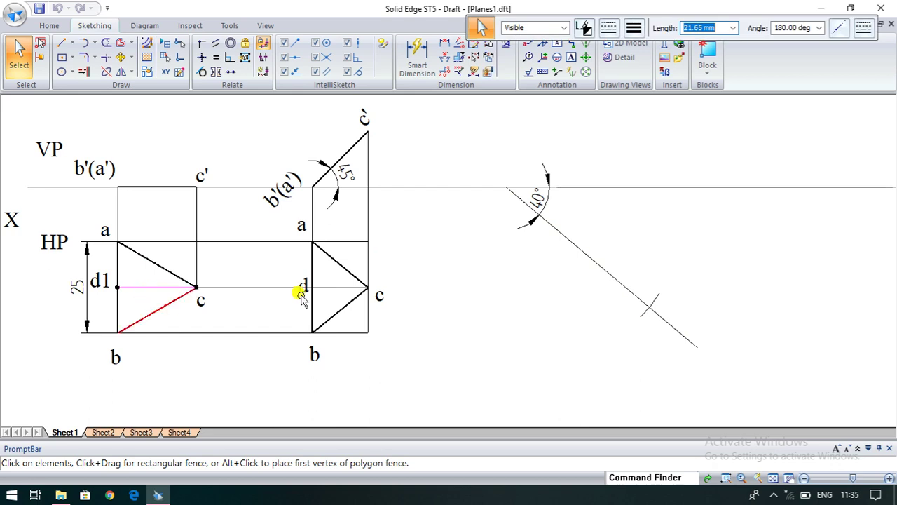
pyautogui.click(658, 295)
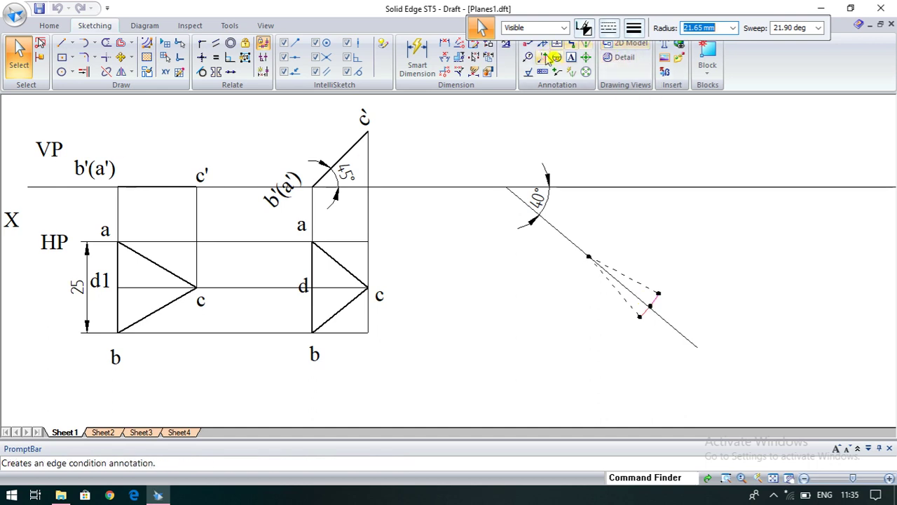
pyautogui.click(571, 57)
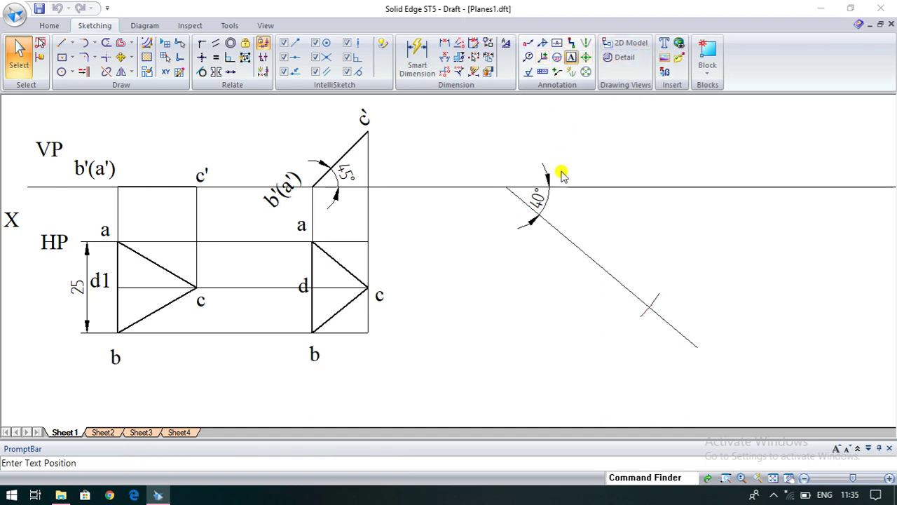
pyautogui.click(589, 236)
pyautogui.write('c')
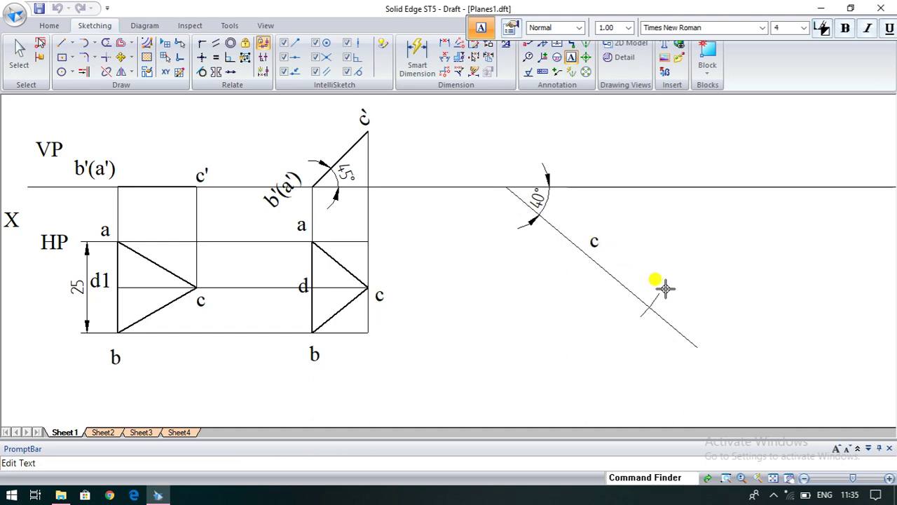
pyautogui.click(664, 294)
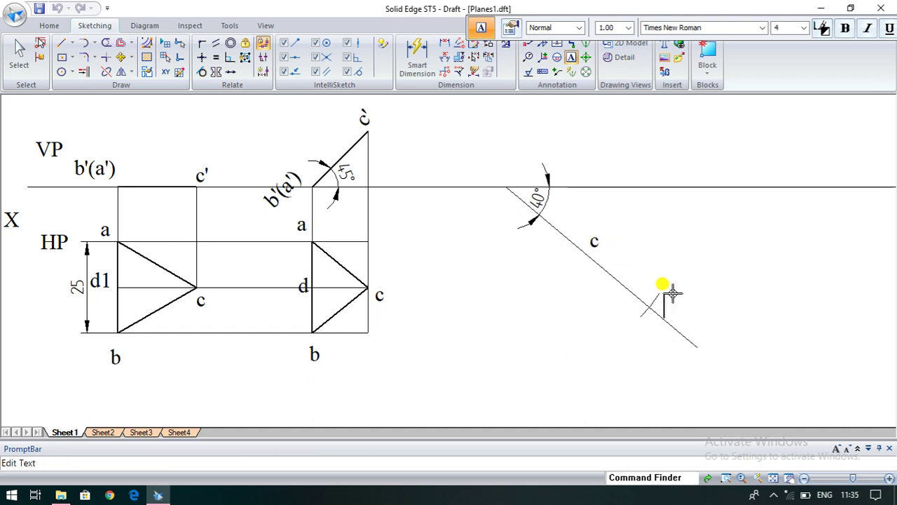
pyautogui.write('d1')
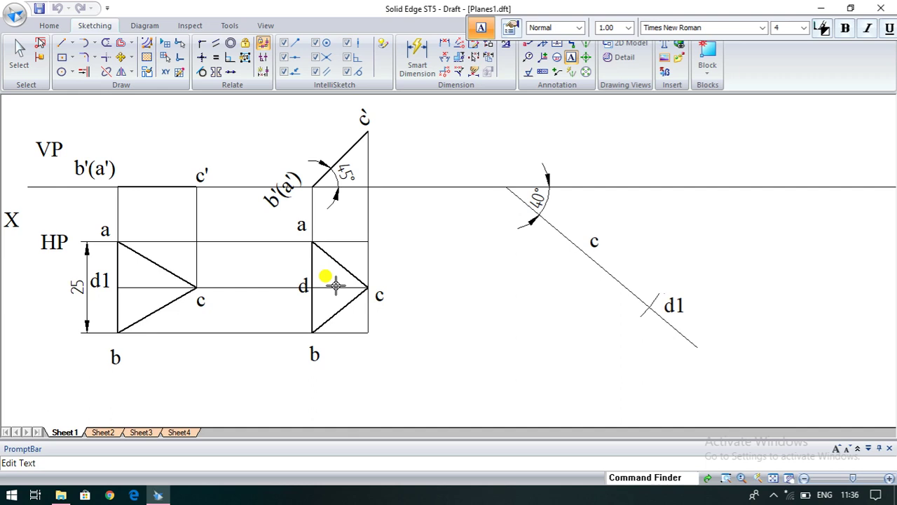
pyautogui.press('Escape')
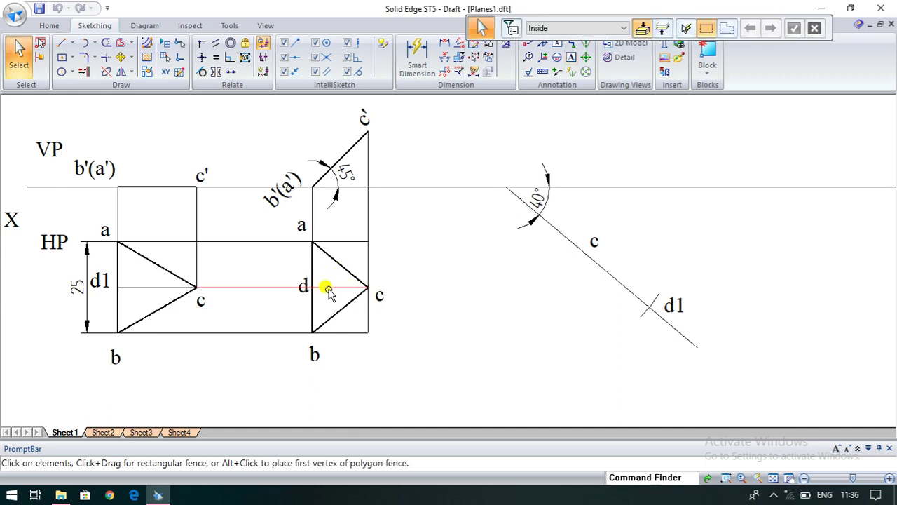
# Split the horizontal line through the second top view at point d so that segment dc is a separate line
pyautogui.click(349, 288)
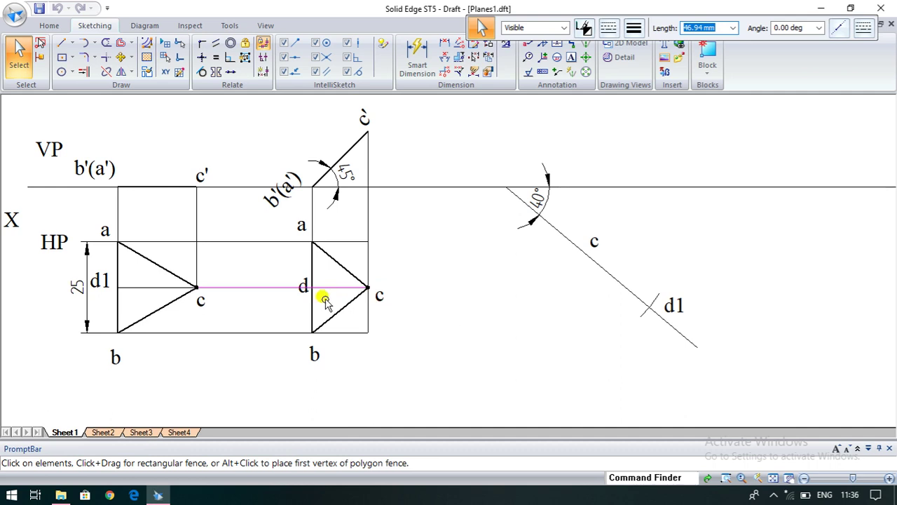
pyautogui.scroll(2, 315, 293)
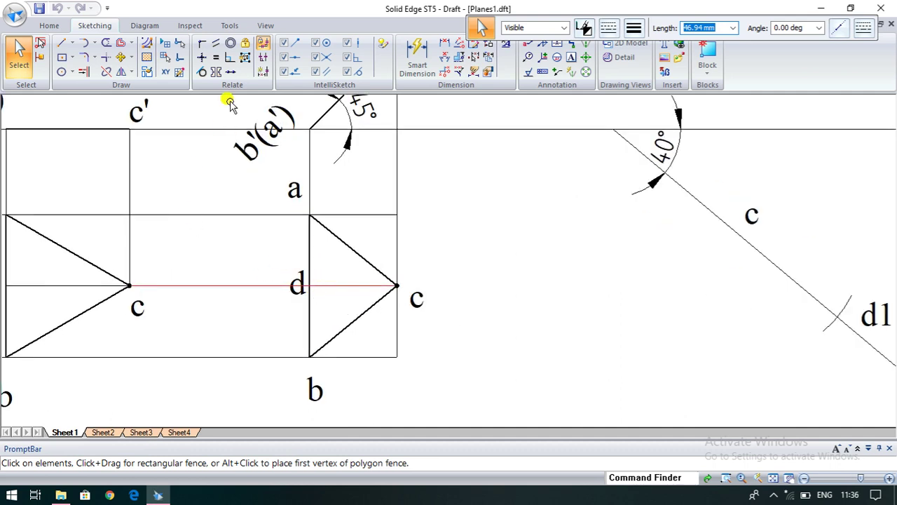
pyautogui.click(106, 73)
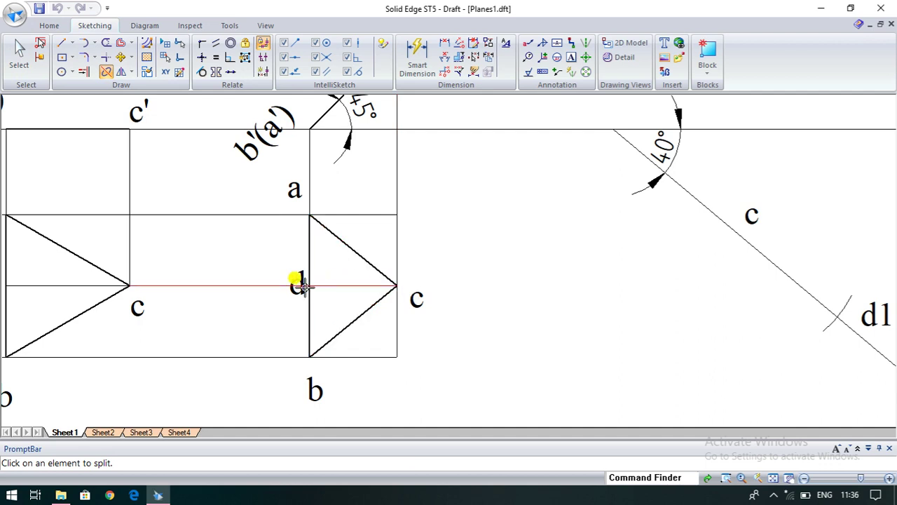
pyautogui.click(249, 284)
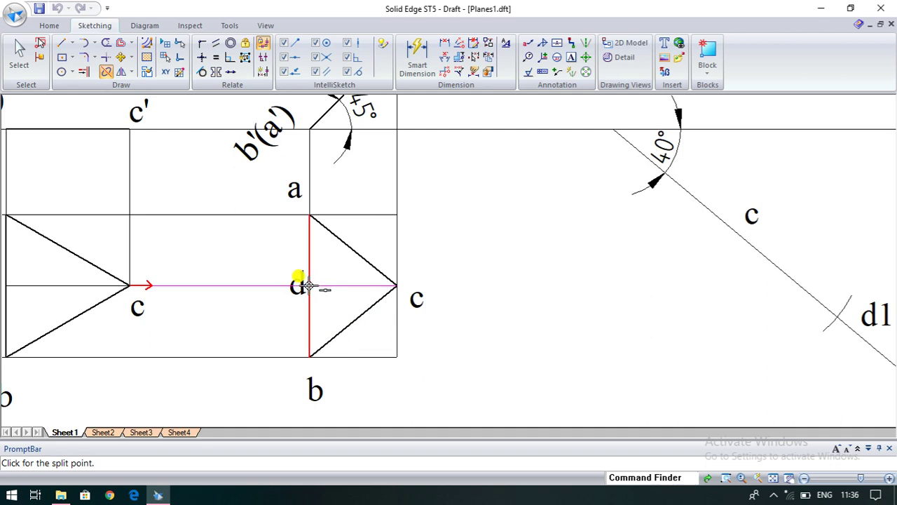
pyautogui.click(309, 285)
pyautogui.press('Escape')
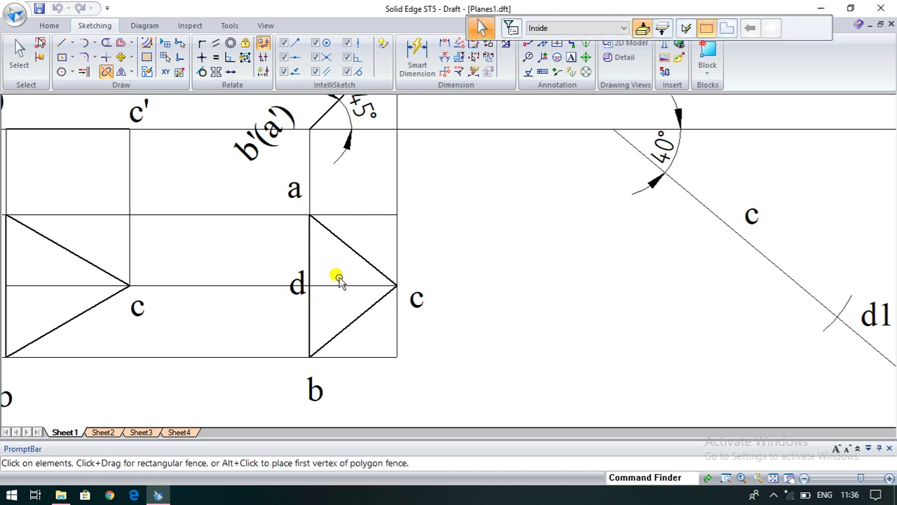
pyautogui.click(333, 287)
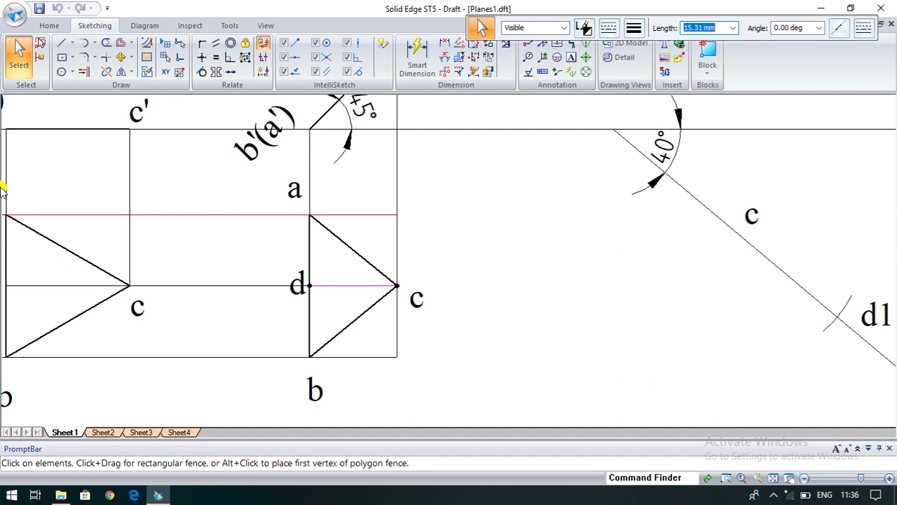
# Draw a 0.18 mm wide horizontal line from the arc intersection at d1 back towards the second top view, ending below and beyond c
pyautogui.click(62, 43)
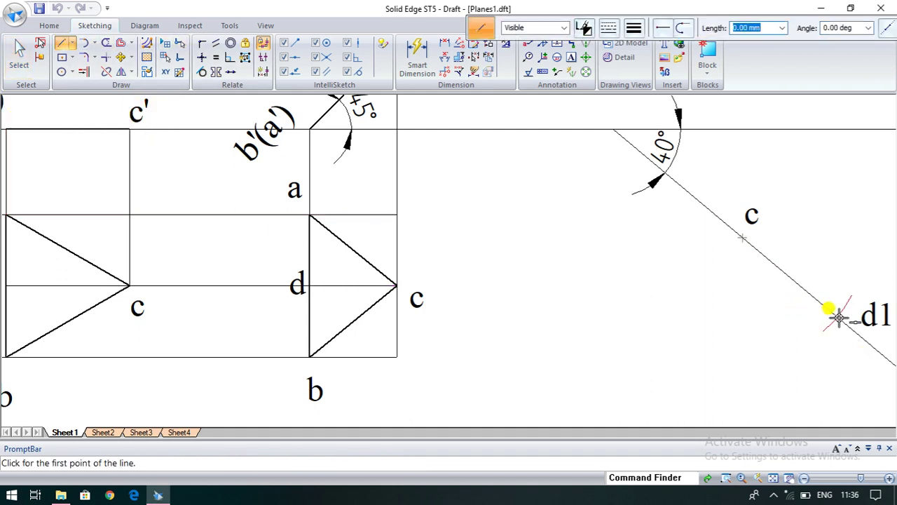
pyautogui.click(634, 27)
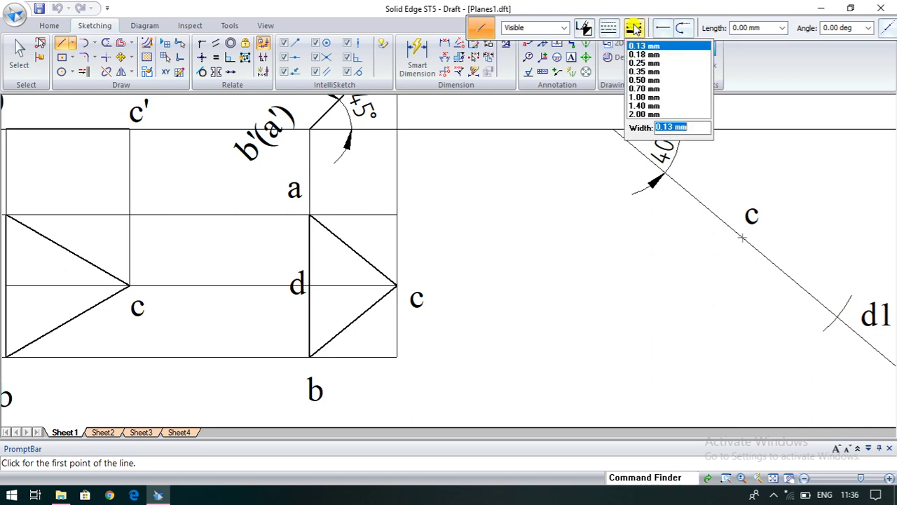
pyautogui.click(643, 55)
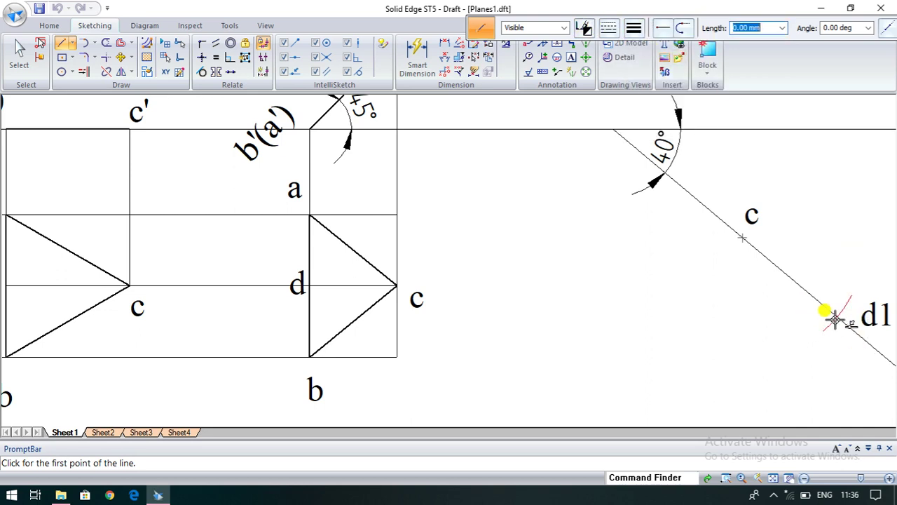
pyautogui.scroll(2, 831, 309)
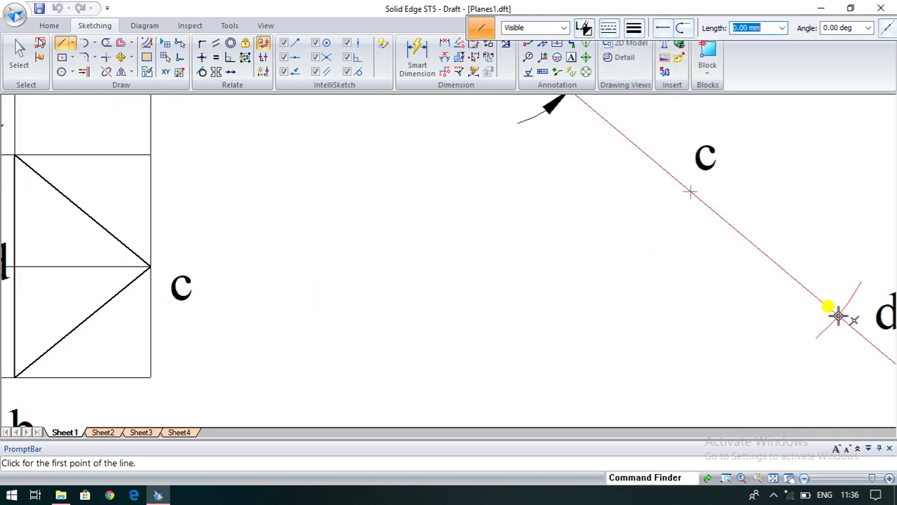
pyautogui.click(839, 316)
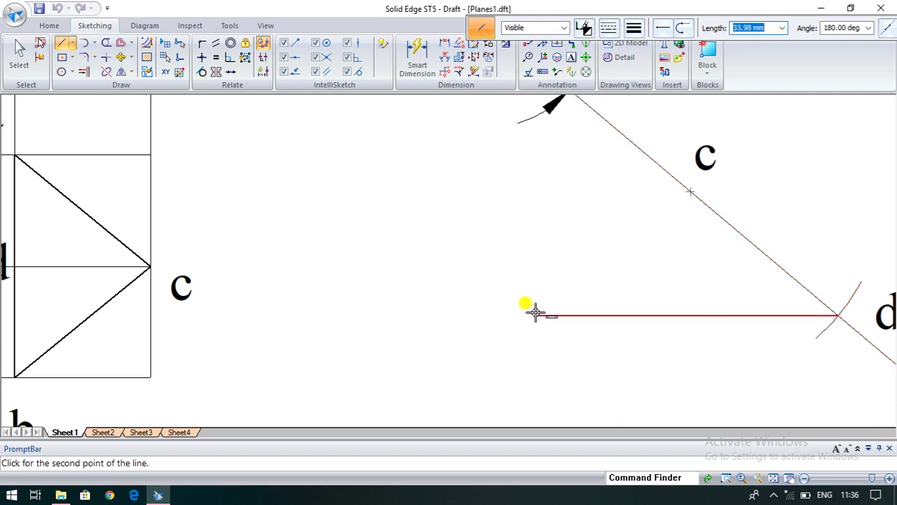
pyautogui.click(588, 316)
pyautogui.press('Escape')
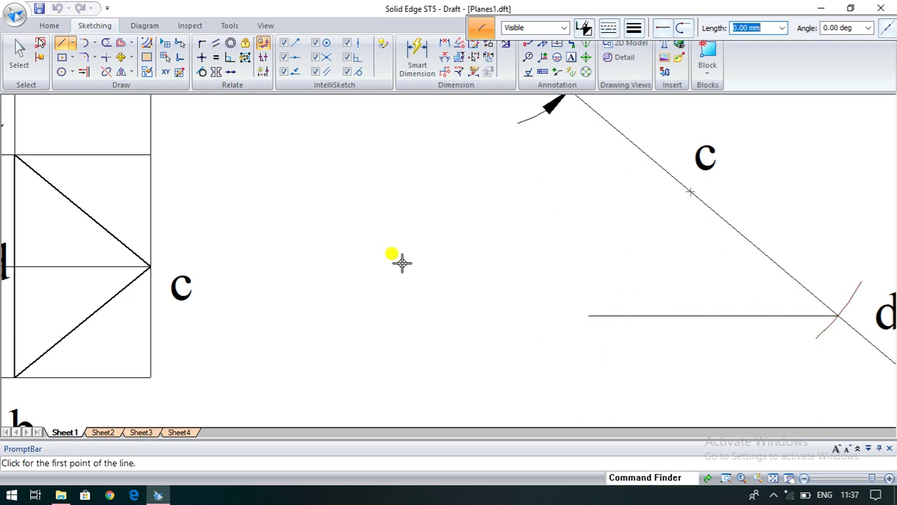
pyautogui.scroll(-2, 341, 255)
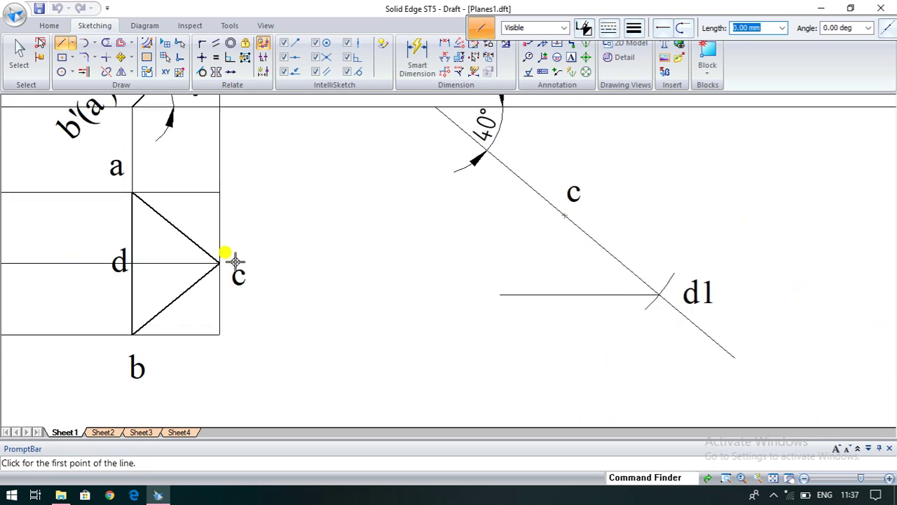
pyautogui.press('Escape')
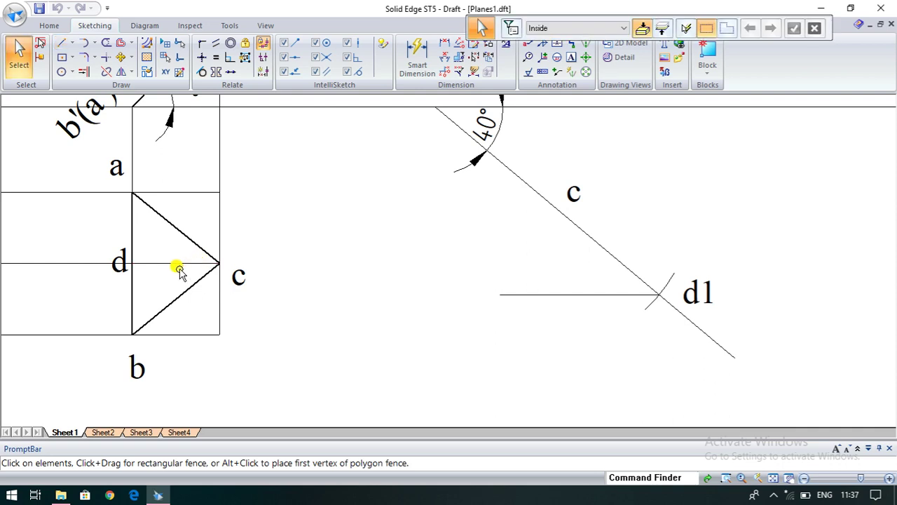
# Strike a short centre-point arc of 15.31 mm radius, the length of segment dc, from c across the horizontal line through d1
pyautogui.click(171, 264)
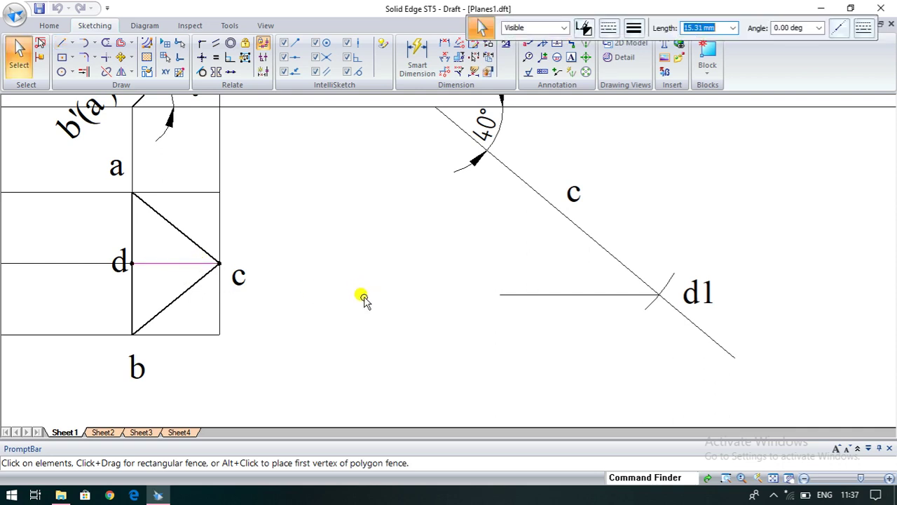
pyautogui.click(126, 130)
pyautogui.click(93, 44)
pyautogui.click(109, 89)
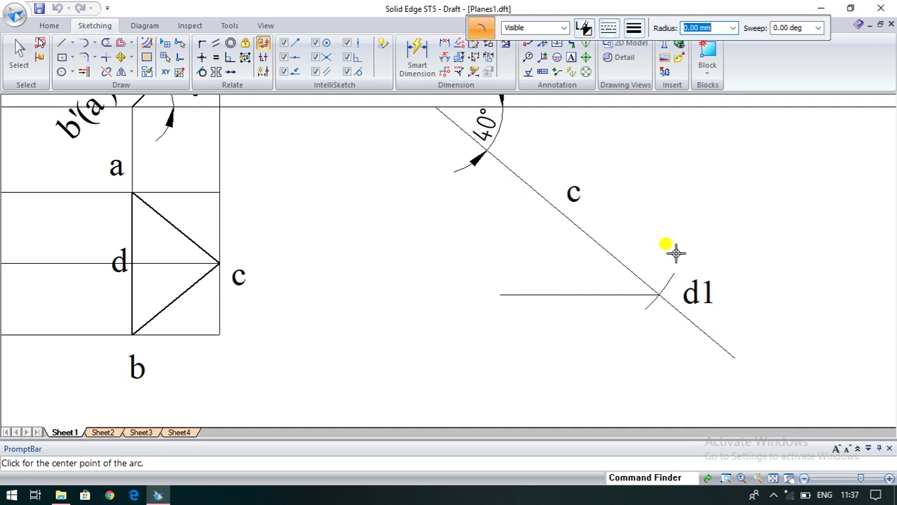
pyautogui.click(564, 215)
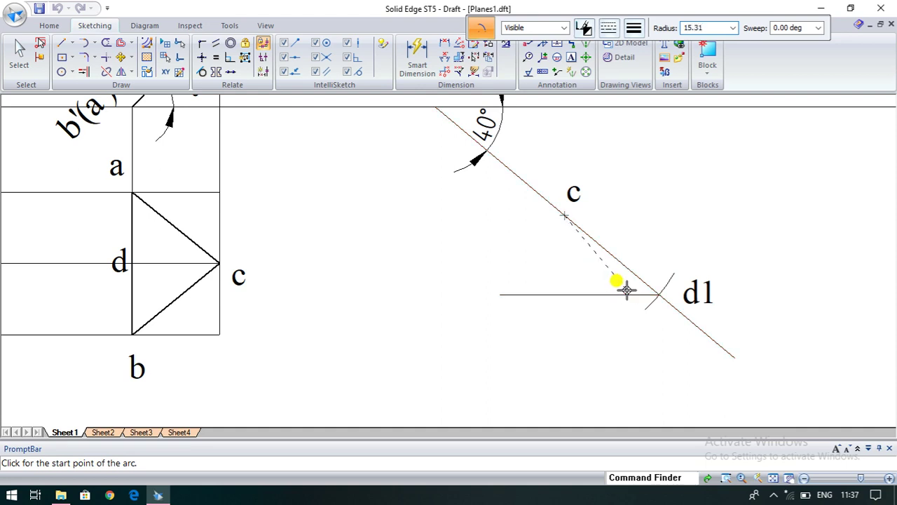
pyautogui.press('Tab')
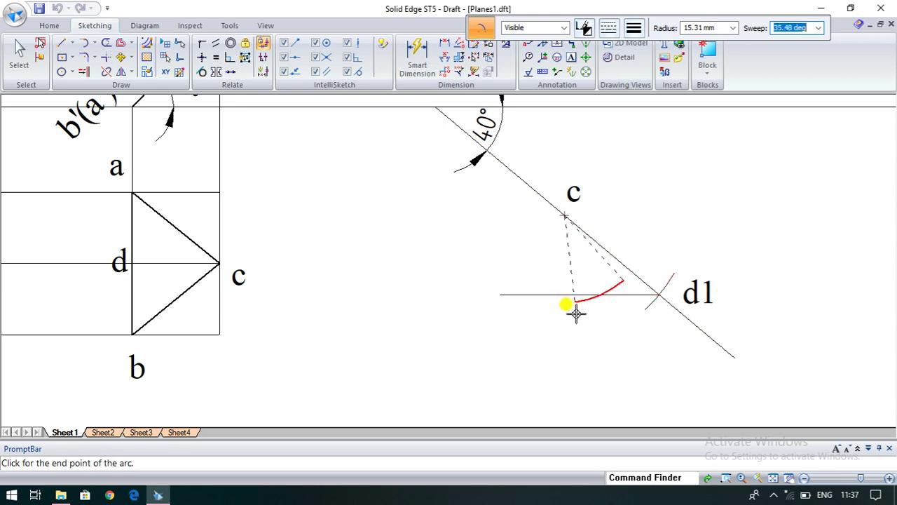
pyautogui.click(580, 312)
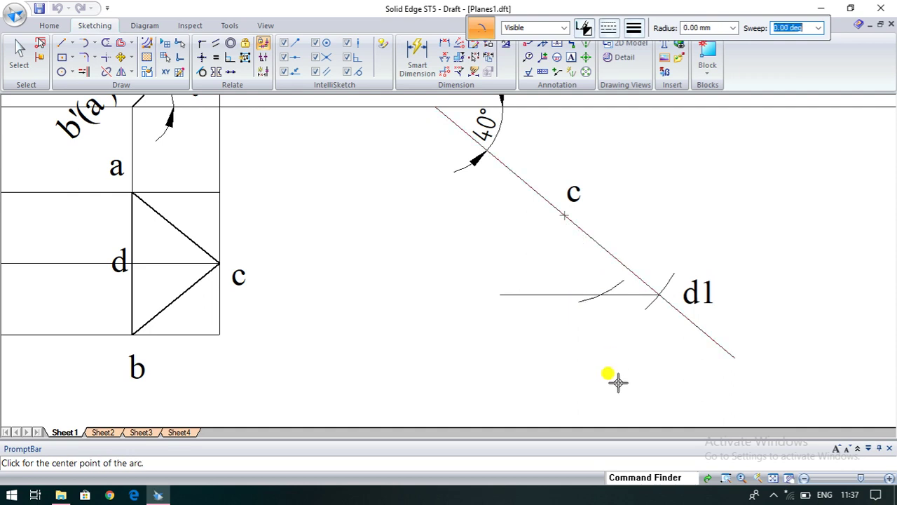
pyautogui.press('Escape')
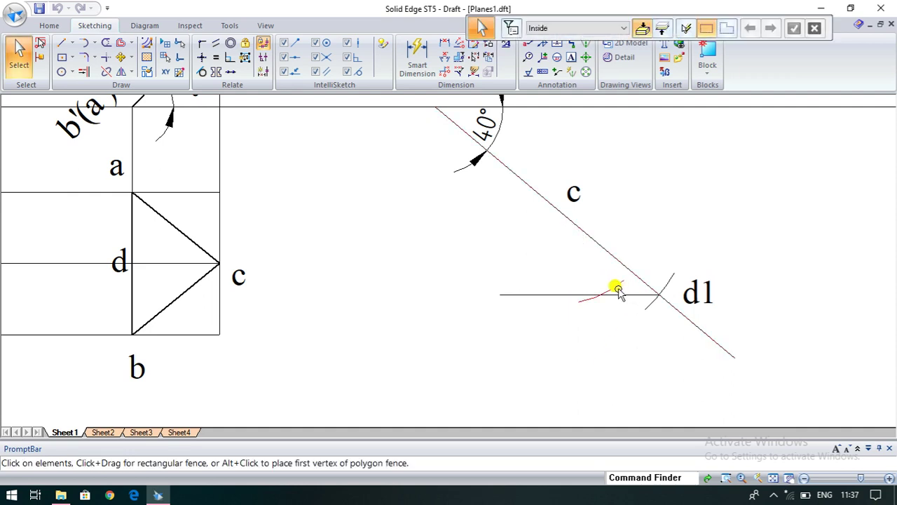
pyautogui.click(617, 290)
pyautogui.click(377, 349)
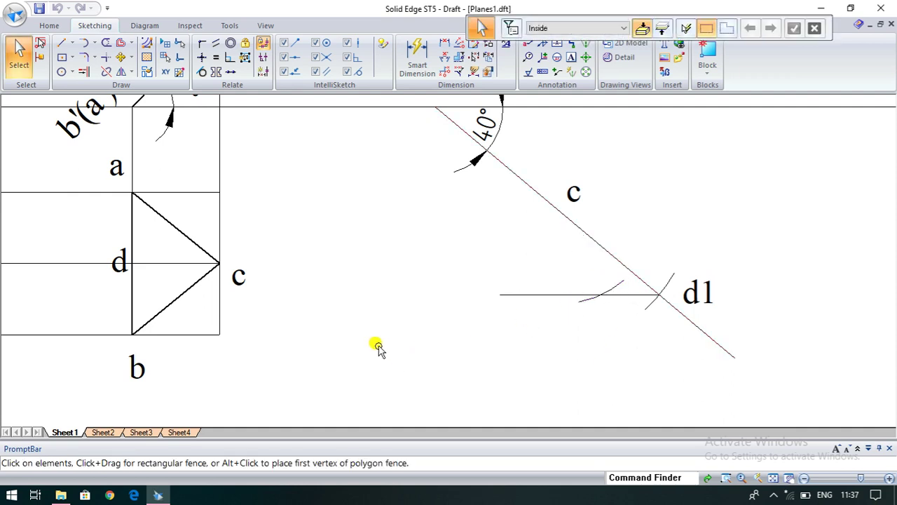
pyautogui.click(156, 264)
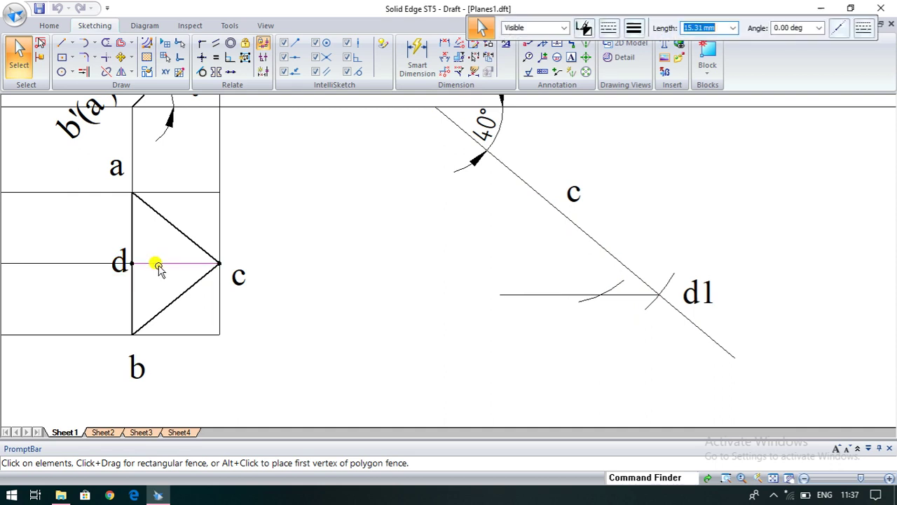
pyautogui.click(381, 344)
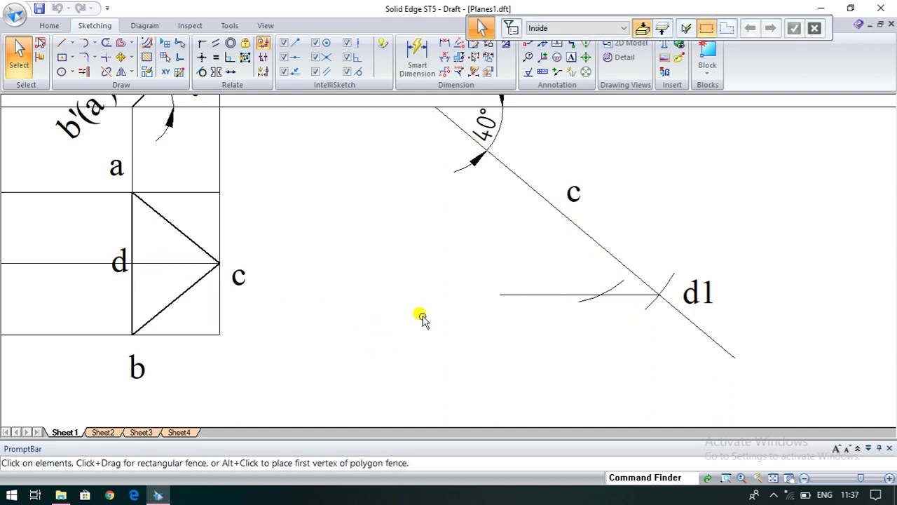
# Label the intersection of the 15.31 mm arc and the horizontal line as d
pyautogui.click(574, 58)
pyautogui.click(600, 303)
pyautogui.write('d')
pyautogui.press('Escape')
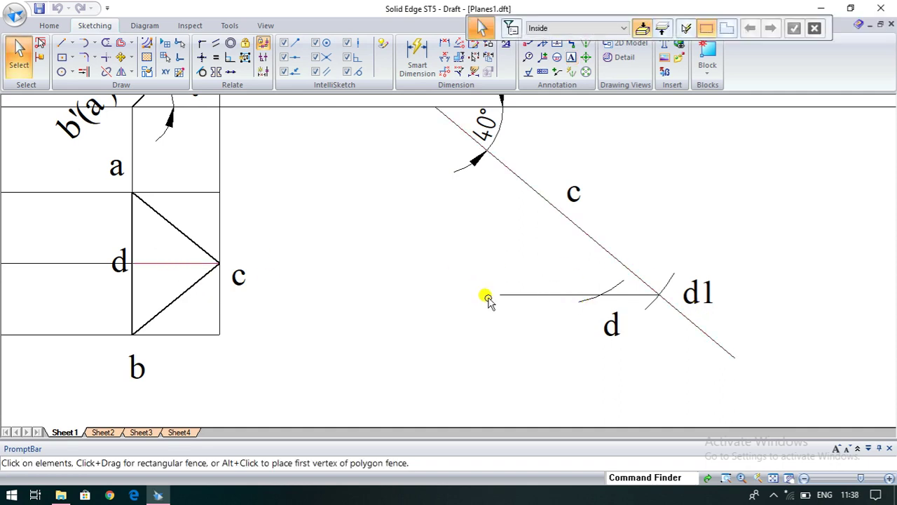
# Draw a line from d, where the short arc crosses the horizontal line, to point c on the 40-degree line
pyautogui.click(63, 44)
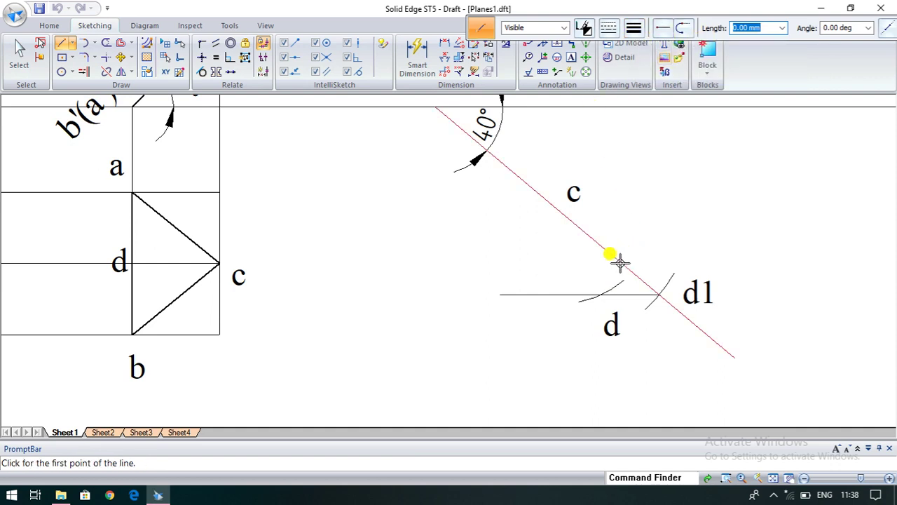
pyautogui.scroll(2, 604, 291)
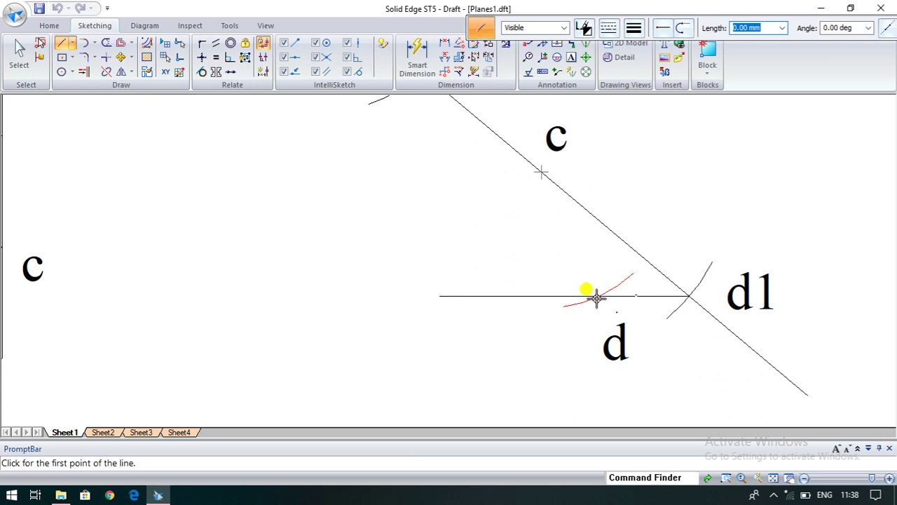
pyautogui.scroll(3, 594, 297)
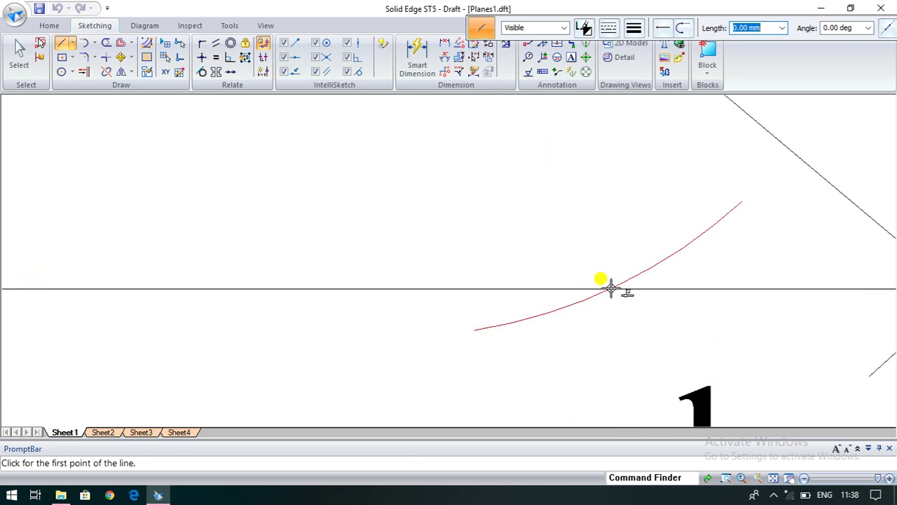
pyautogui.click(609, 289)
pyautogui.scroll(-1, 584, 161)
pyautogui.scroll(-1, 589, 173)
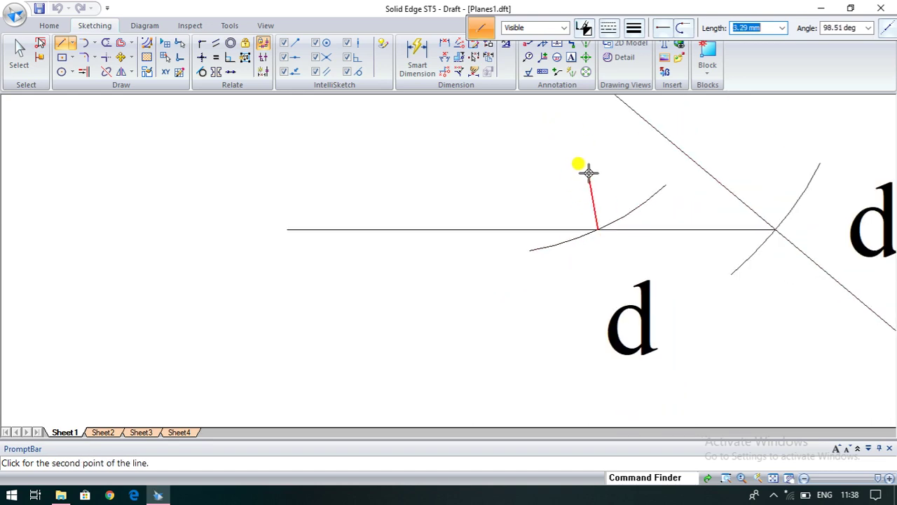
pyautogui.scroll(-1, 589, 173)
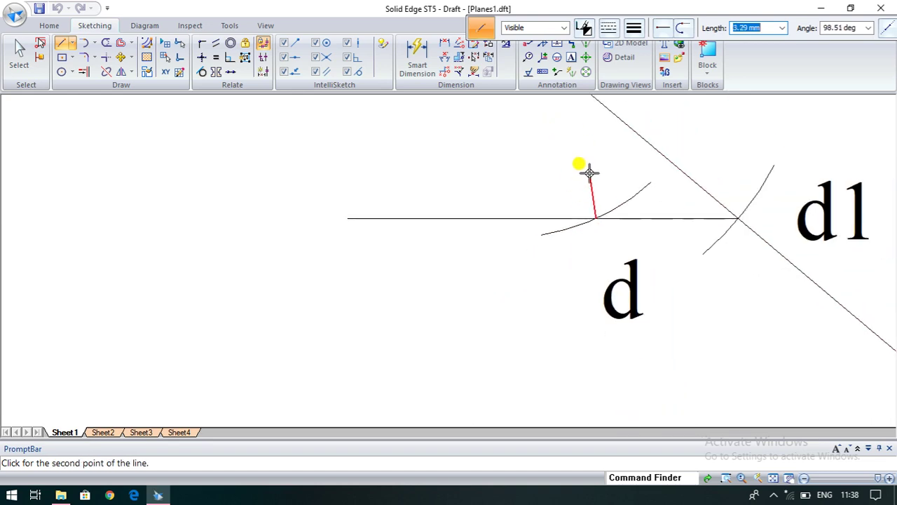
pyautogui.click(773, 478)
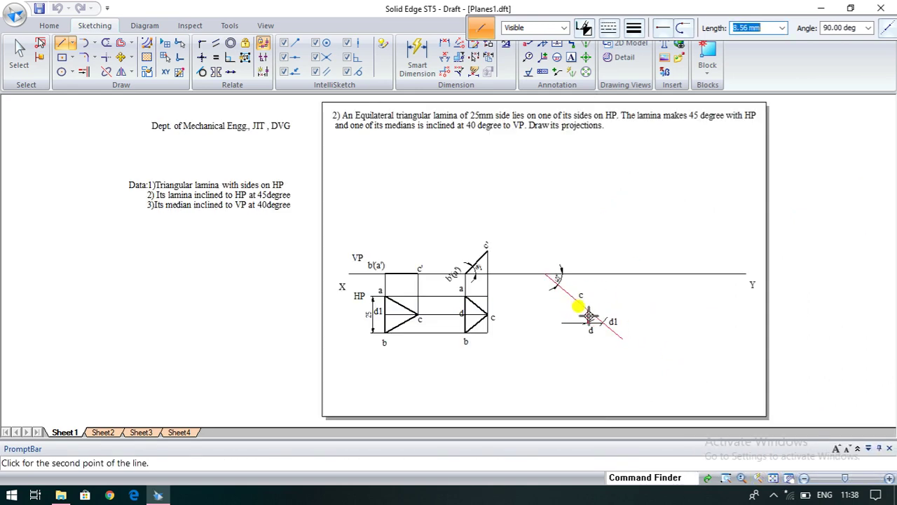
pyautogui.scroll(4, 581, 301)
pyautogui.scroll(2, 584, 306)
pyautogui.scroll(-2, 583, 307)
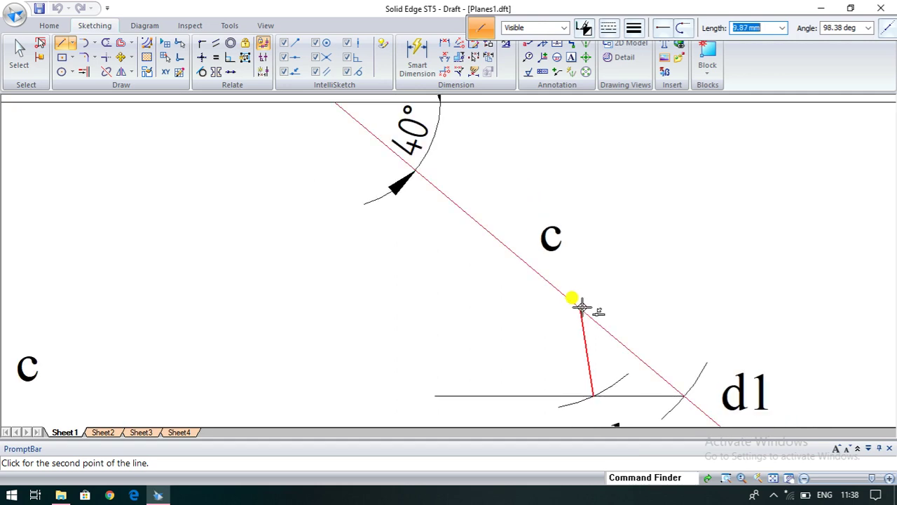
pyautogui.click(536, 271)
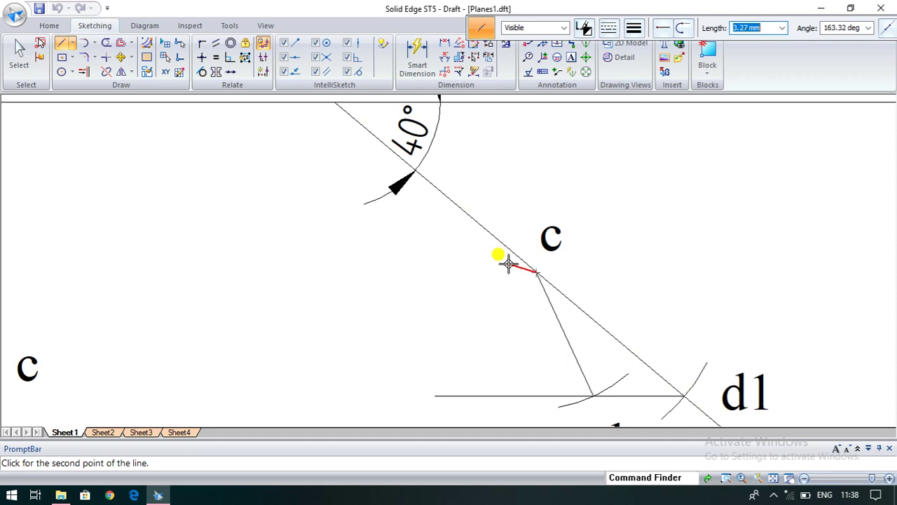
pyautogui.press('Escape')
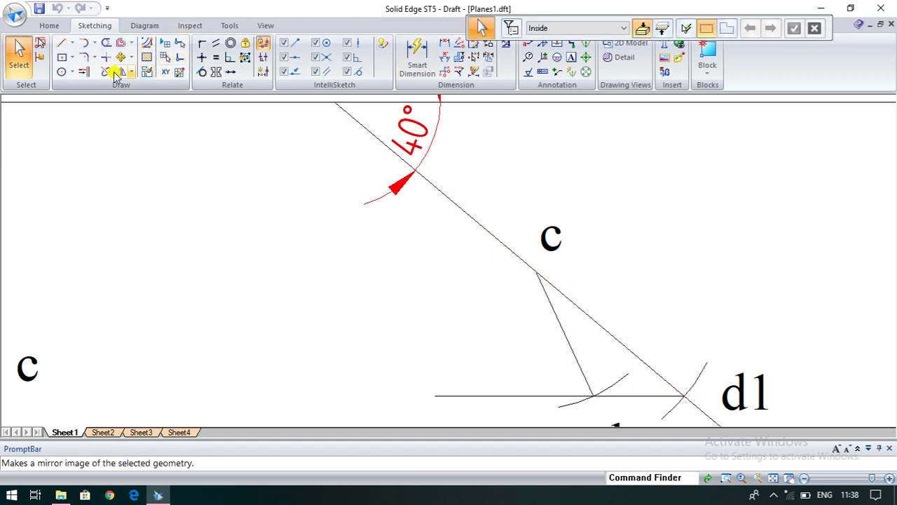
# Extend line dc beyond c up to the XY reference line
pyautogui.click(85, 71)
pyautogui.click(554, 315)
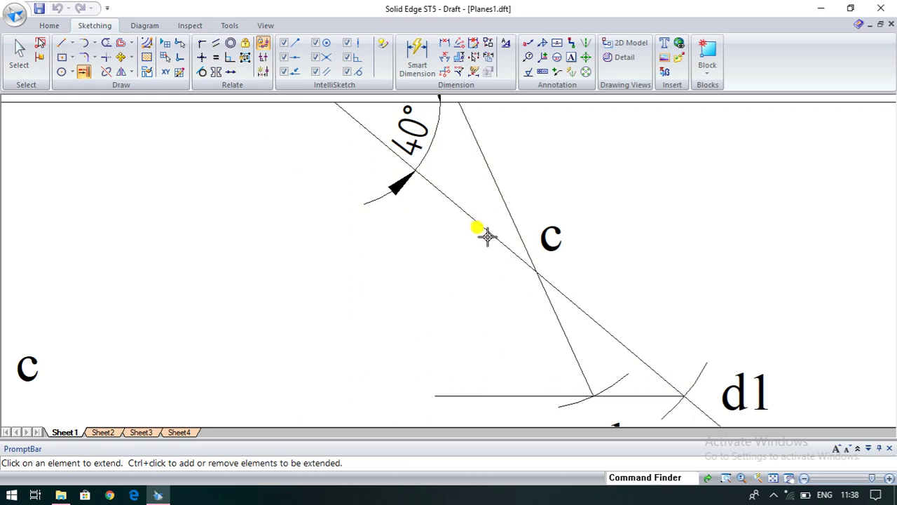
pyautogui.press('Escape')
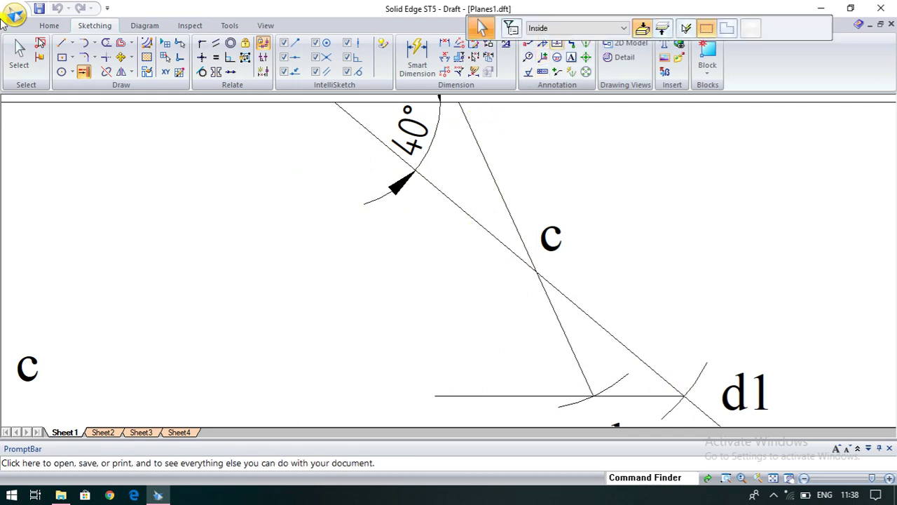
# Dimension the acute angle between the XY line and the extended dc line, placing it beneath XY
pyautogui.click(445, 58)
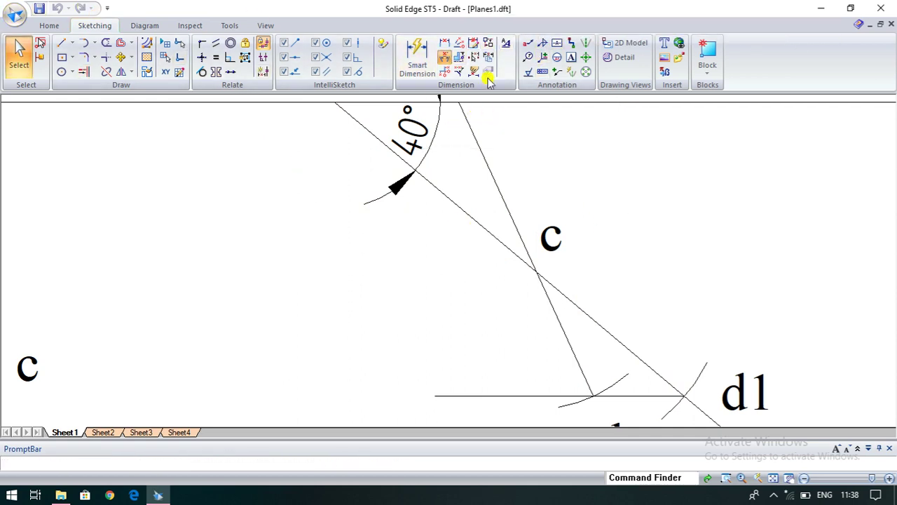
pyautogui.click(530, 102)
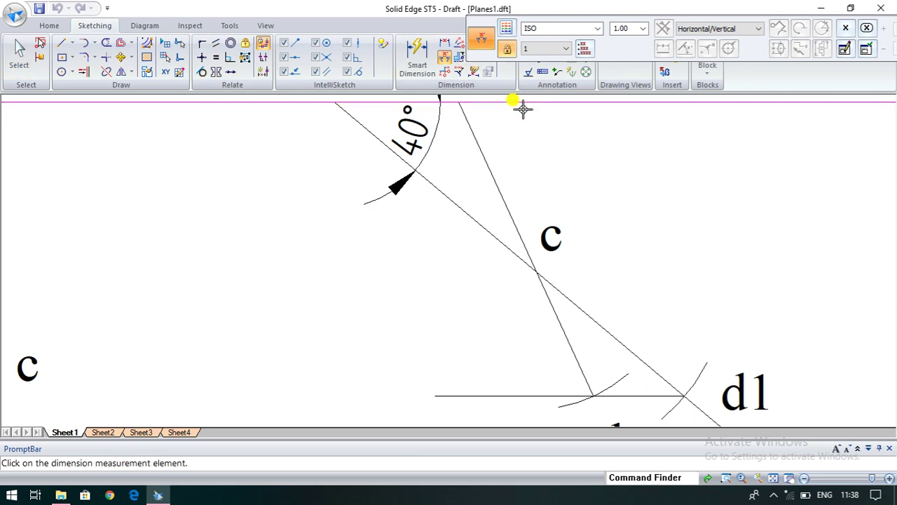
pyautogui.click(478, 144)
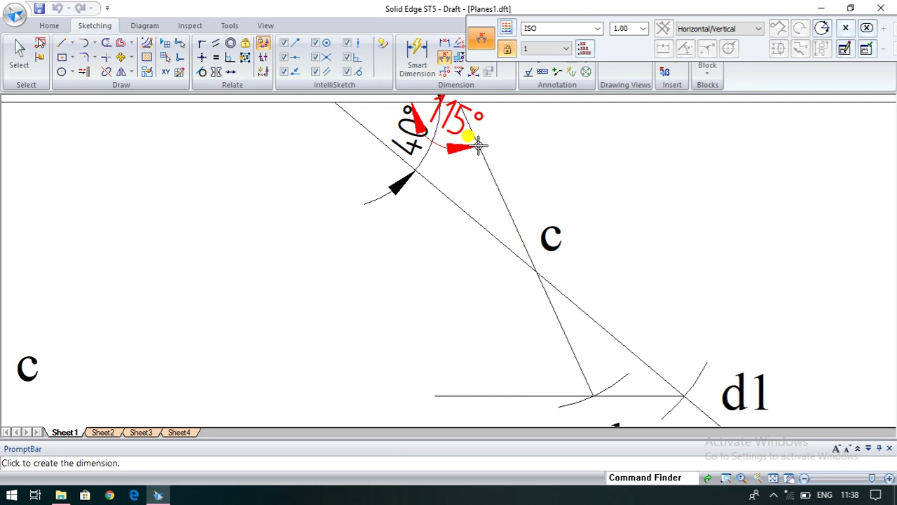
pyautogui.click(518, 147)
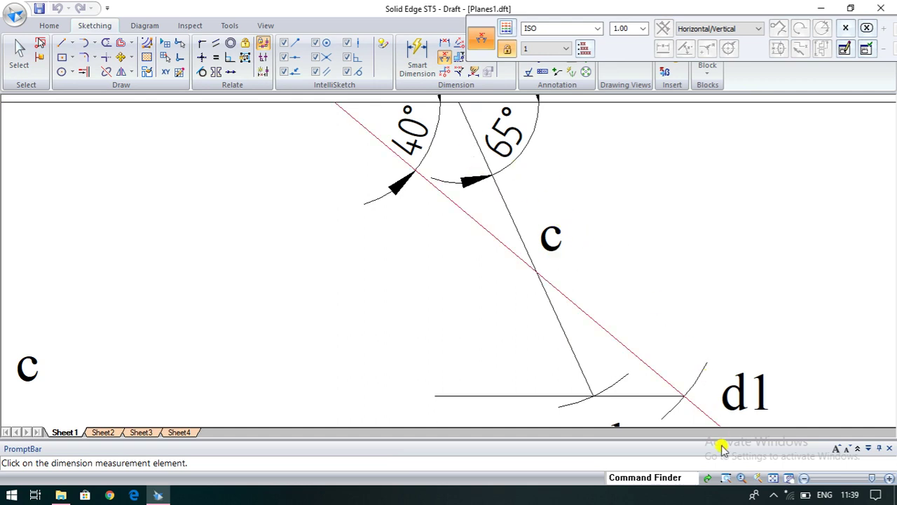
# Copy the second top view triangle with its median and labels from its corner c to point c on the 40-degree line
pyautogui.click(774, 479)
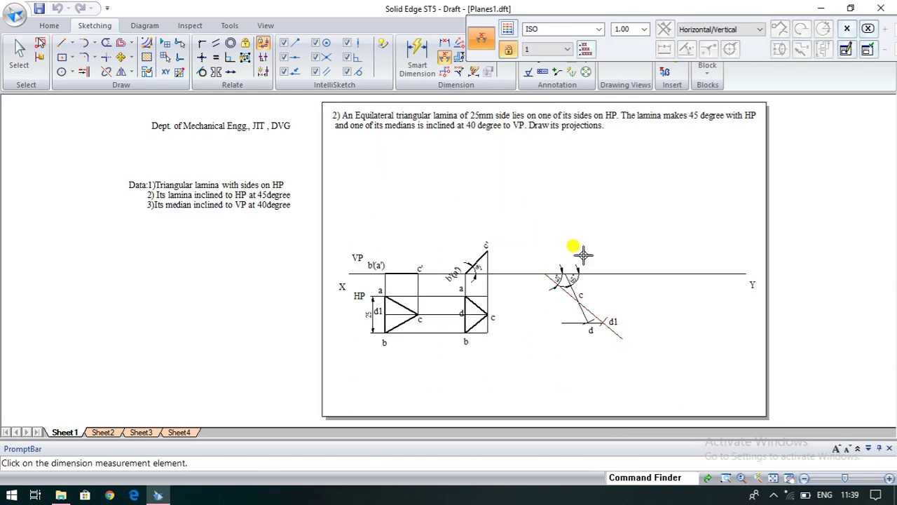
pyautogui.scroll(2, 583, 265)
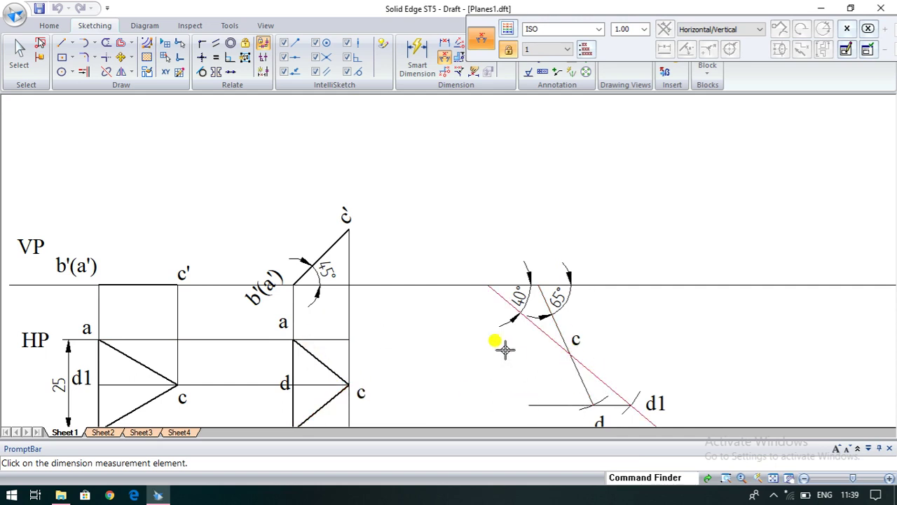
pyautogui.scroll(-1, 518, 342)
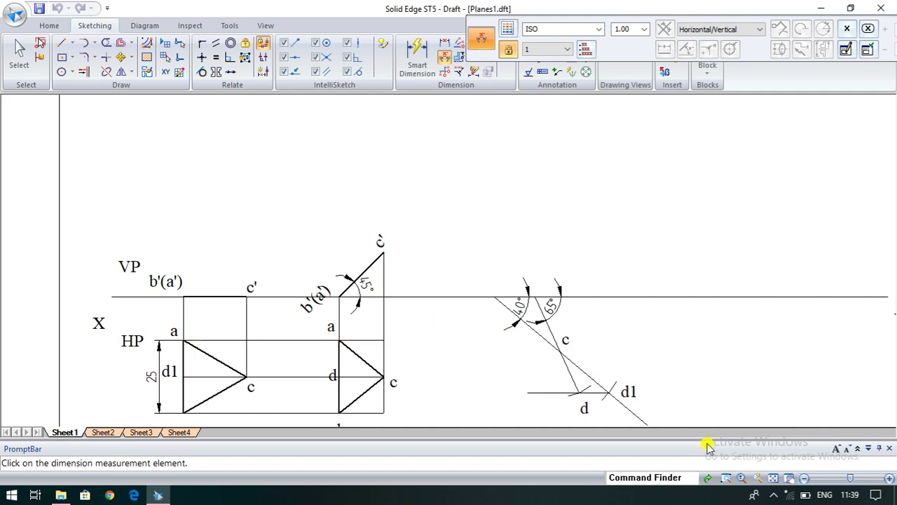
pyautogui.click(774, 478)
pyautogui.scroll(2, 441, 292)
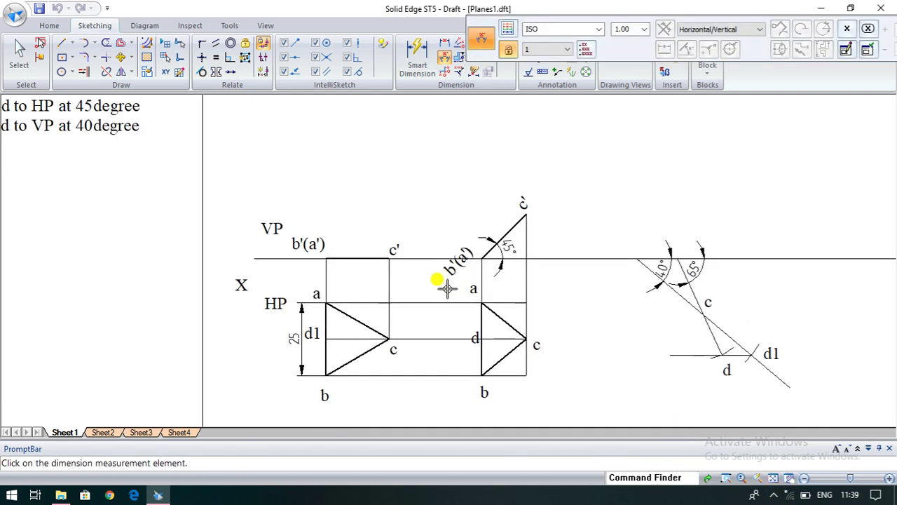
pyautogui.click(121, 57)
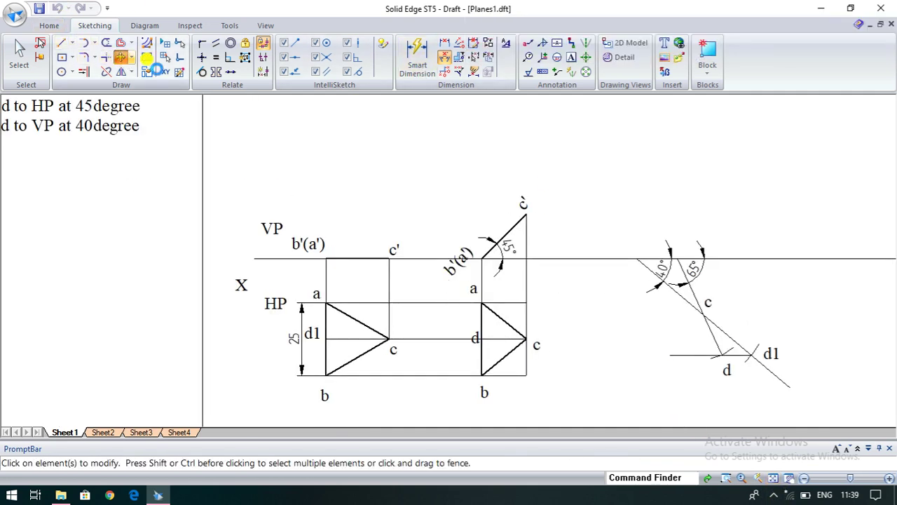
pyautogui.moveTo(443, 277); pyautogui.dragTo(548, 411)
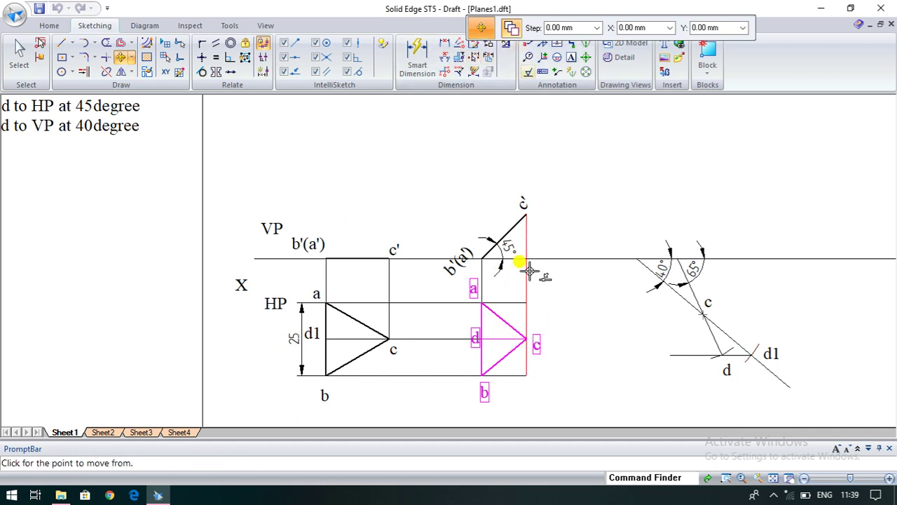
pyautogui.click(510, 30)
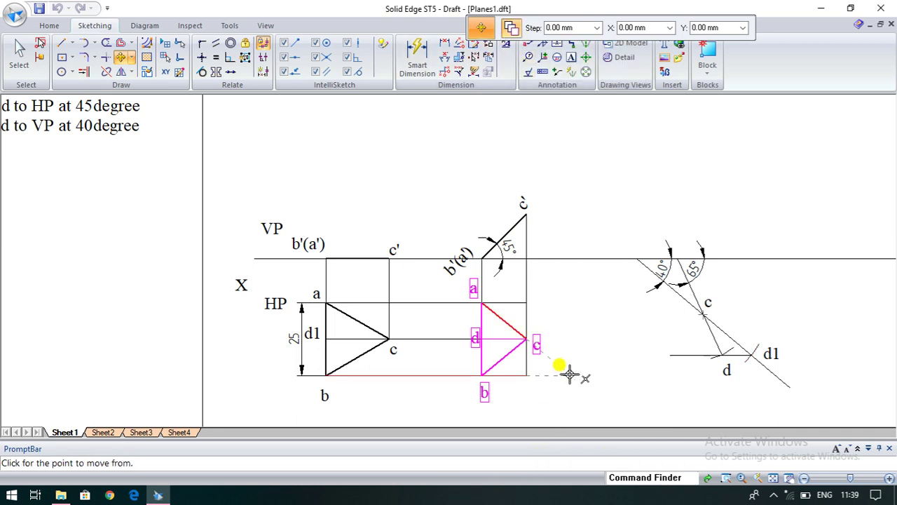
pyautogui.click(528, 339)
pyautogui.scroll(3, 709, 313)
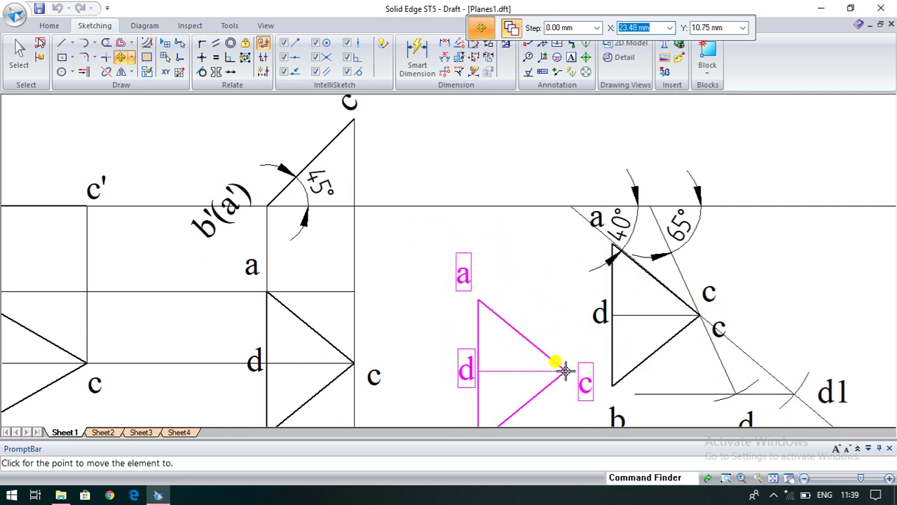
pyautogui.press('Escape')
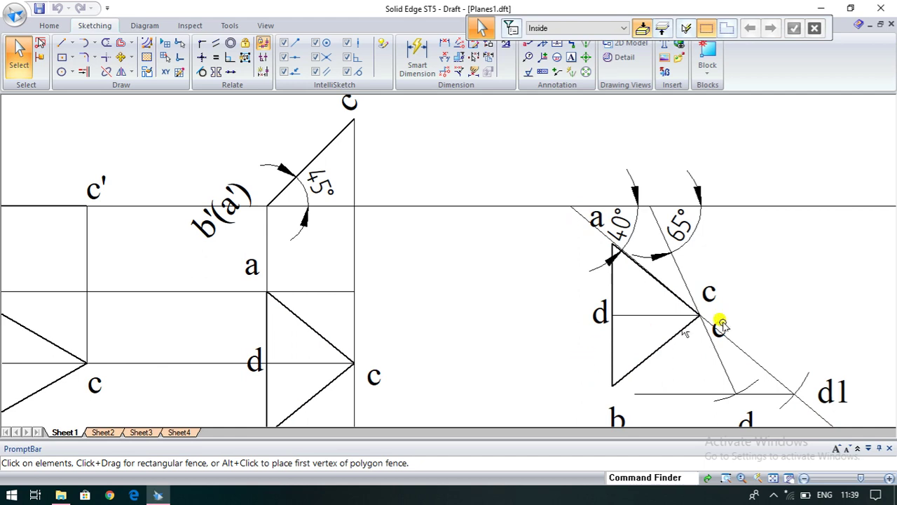
# Rotate the copied triangle with its median and labels d and b about c, from its midpoint d to point d on the horizontal line
pyautogui.scroll(-1, 500, 283)
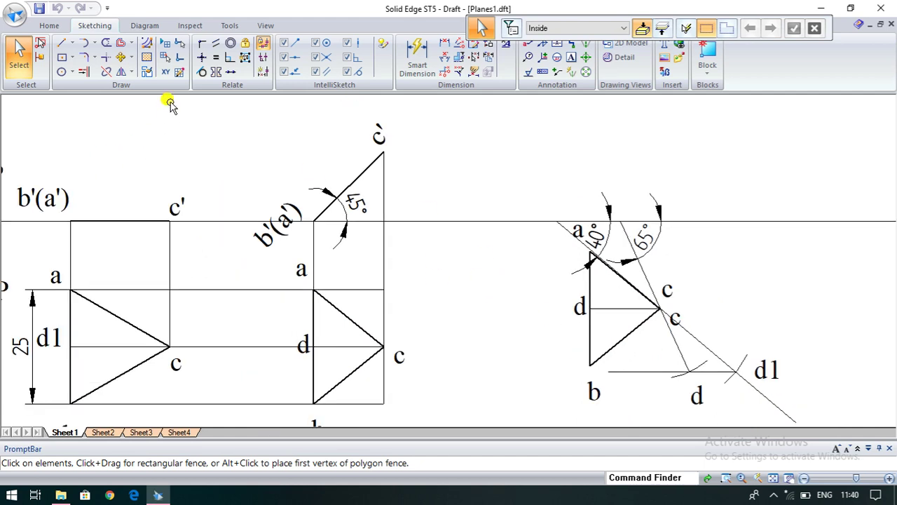
pyautogui.click(136, 62)
pyautogui.click(140, 90)
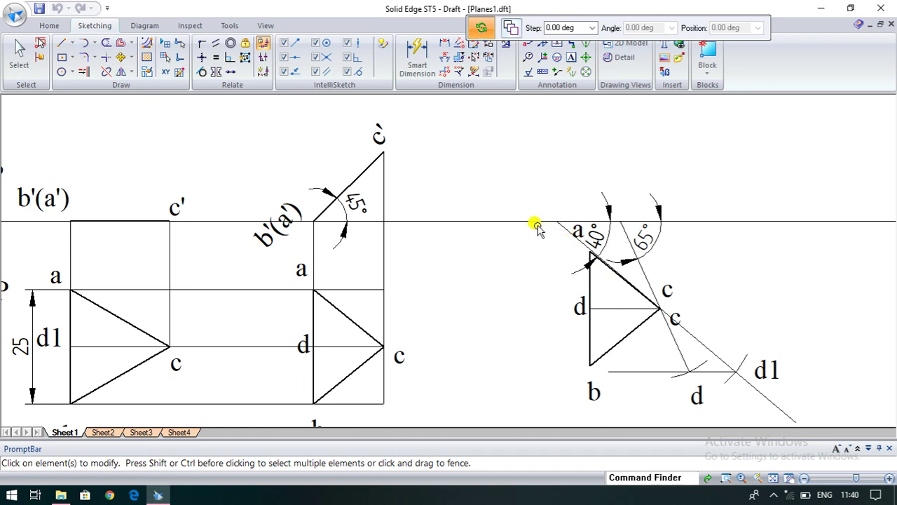
pyautogui.moveTo(530, 225)
pyautogui.mouseDown()
pyautogui.moveTo(715, 416)
pyautogui.moveTo(657, 404)
pyautogui.moveTo(664, 411)
pyautogui.mouseUp()
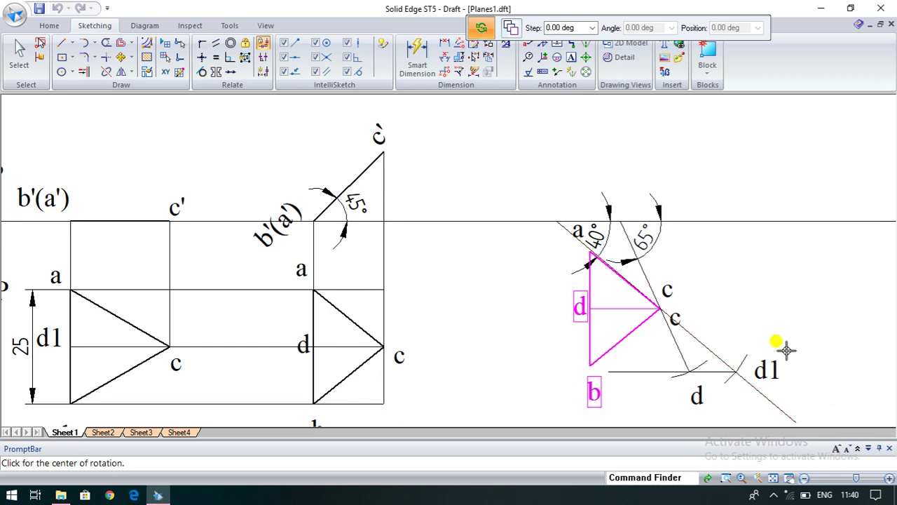
pyautogui.click(659, 308)
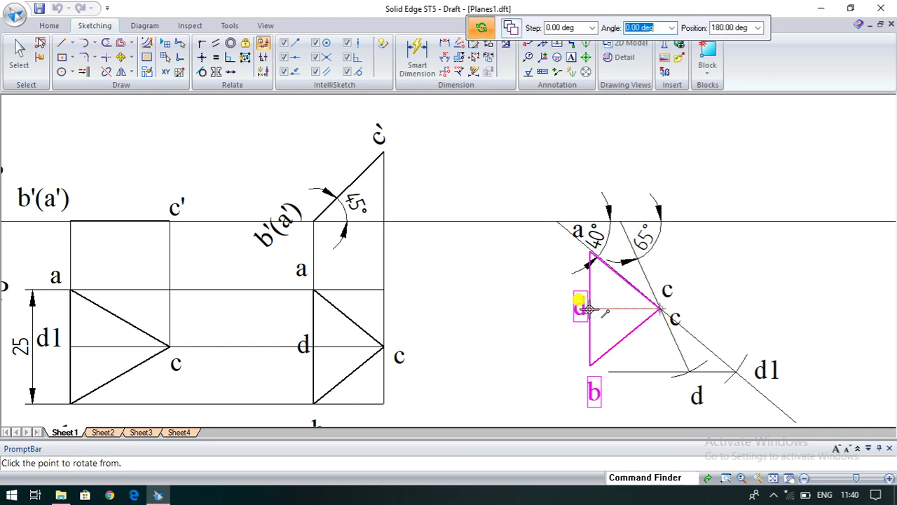
pyautogui.click(588, 308)
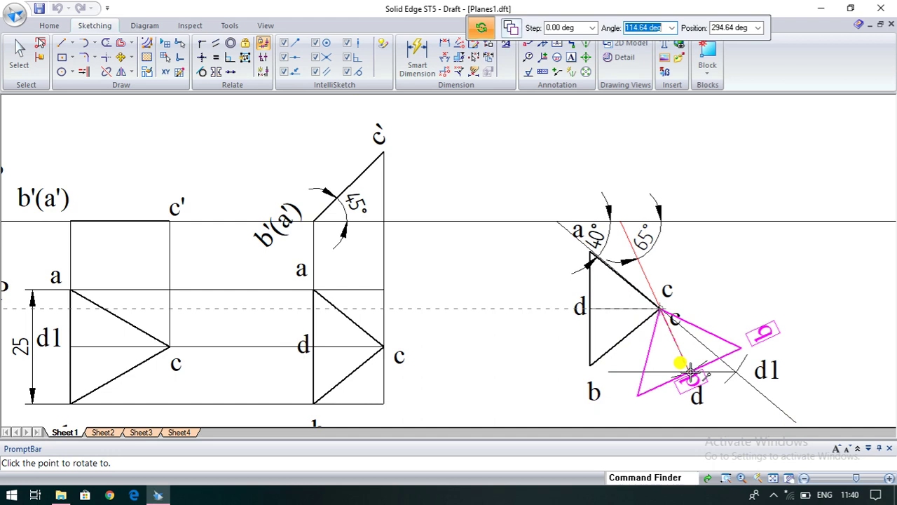
pyautogui.click(690, 374)
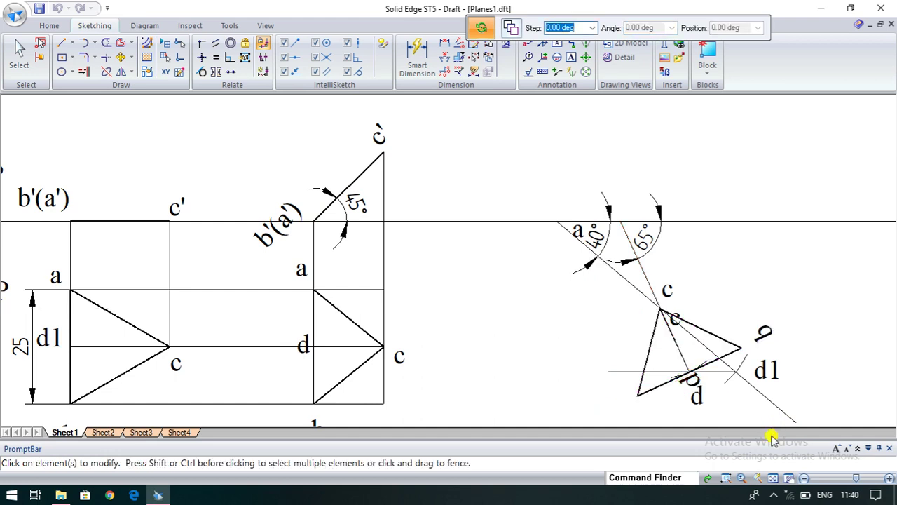
pyautogui.press('Escape')
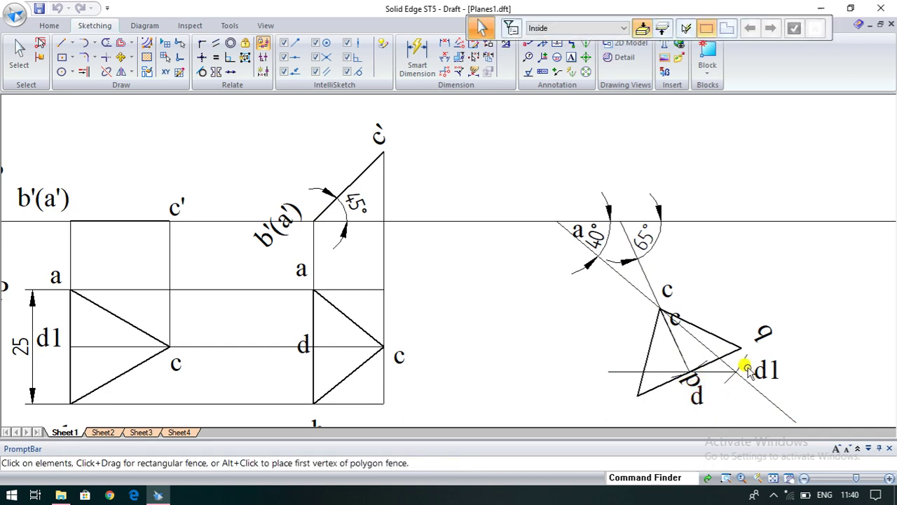
# Delete the rotated b and d labels and the duplicate c label around the third top view
pyautogui.click(771, 331)
pyautogui.moveTo(778, 333); pyautogui.dragTo(684, 330)
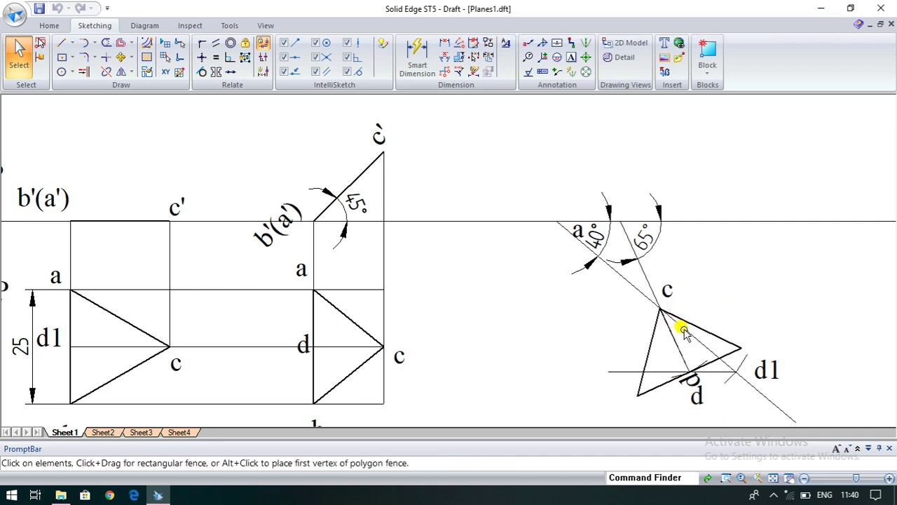
pyautogui.click(703, 383)
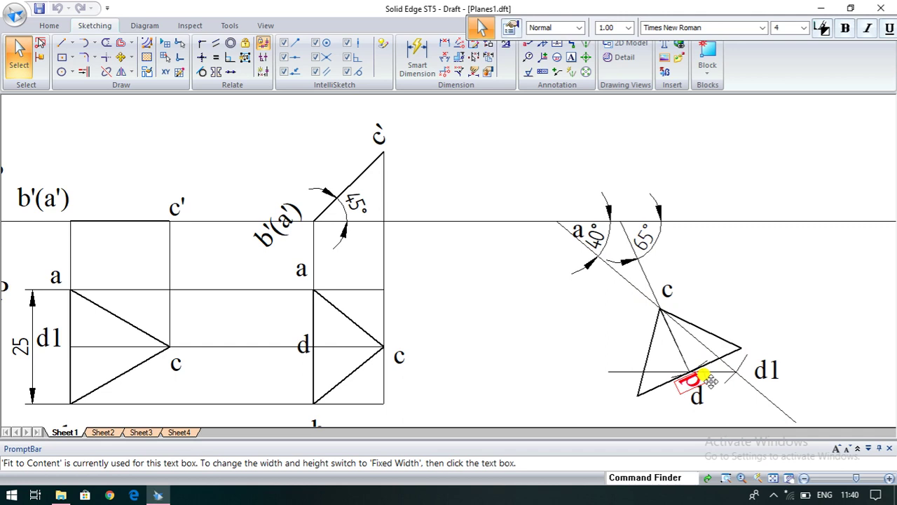
pyautogui.press('Delete')
# Label the third top view's lower corner a and its other base corner b, placing b just above its corner
pyautogui.click(571, 56)
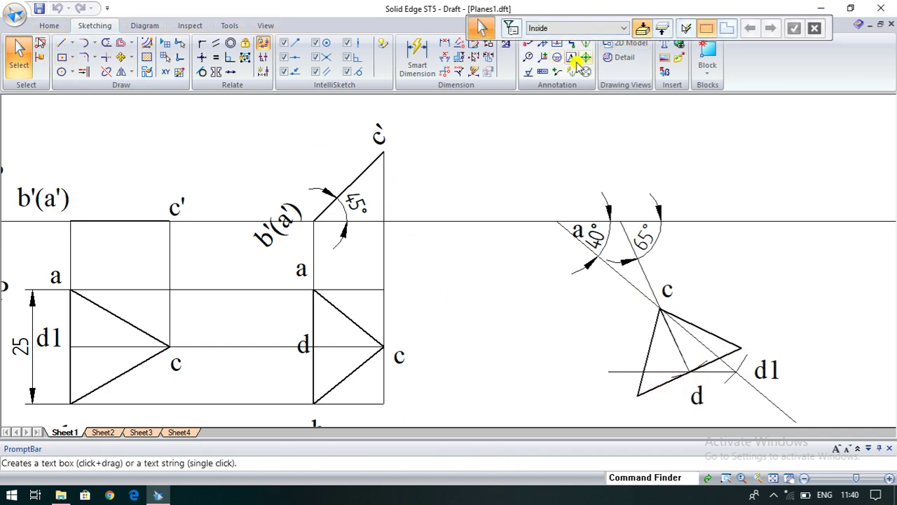
pyautogui.click(626, 397)
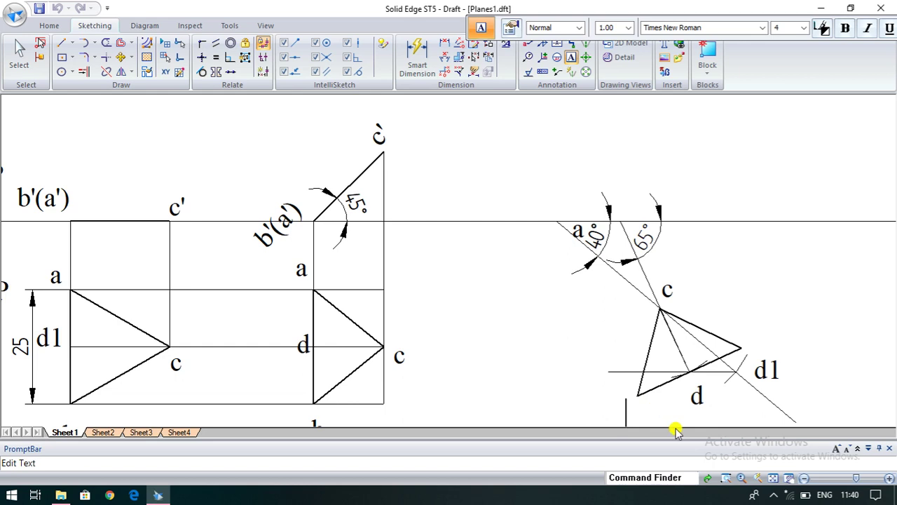
pyautogui.write('a')
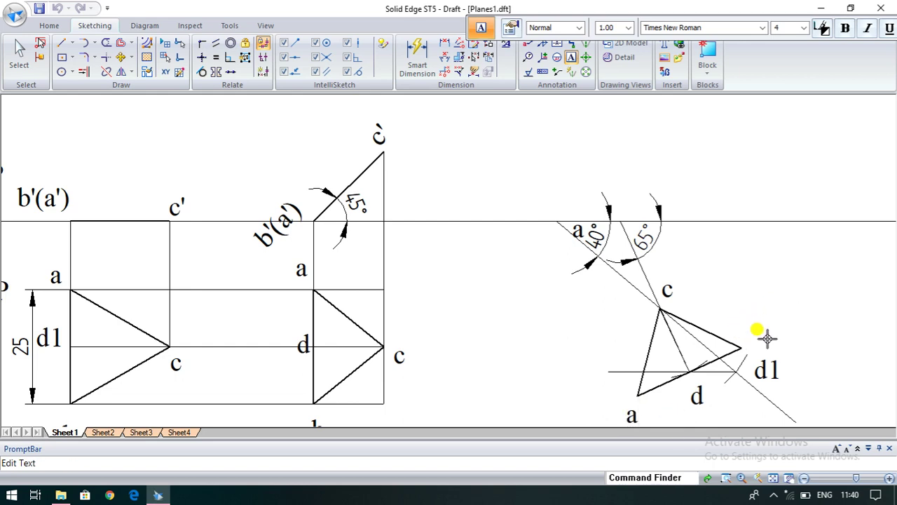
pyautogui.write('b')
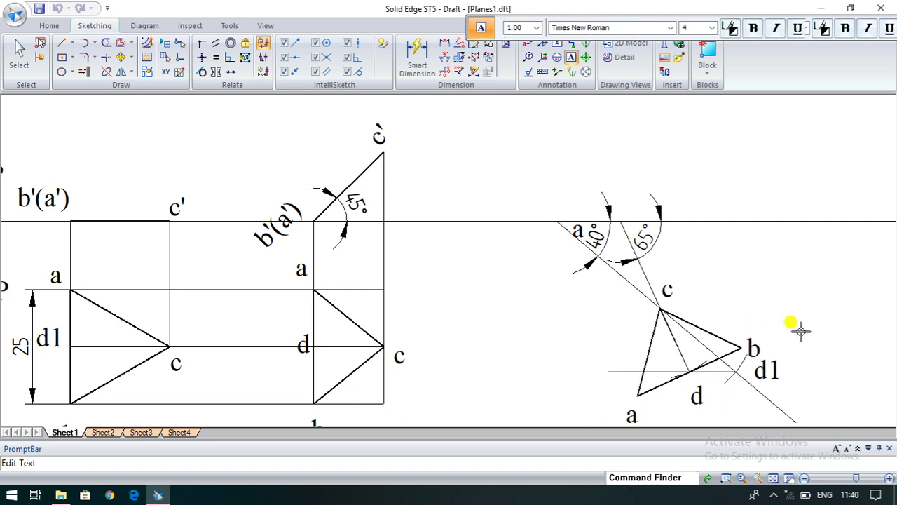
pyautogui.press('Escape')
pyautogui.moveTo(757, 331); pyautogui.dragTo(771, 317)
pyautogui.press('Escape')
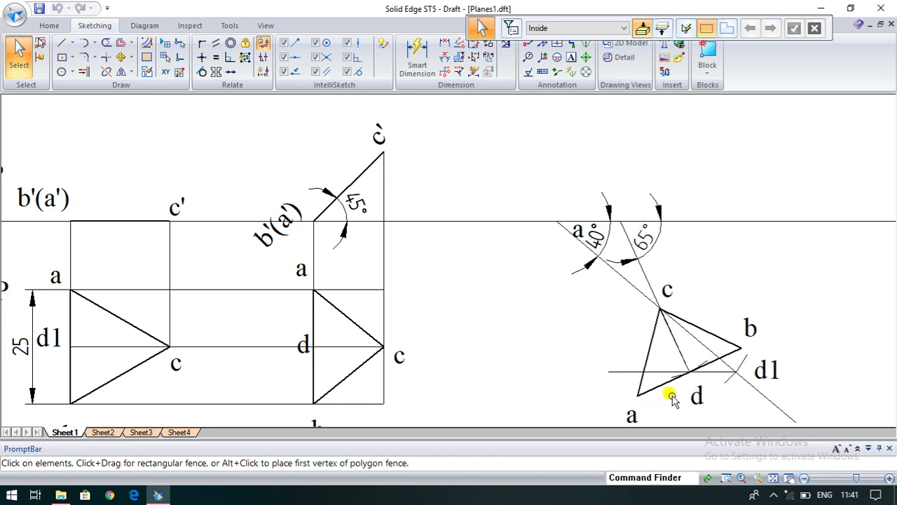
# Draw vertical projector lines upward from corners a and b of the third top view, extending them beyond the XY line
pyautogui.scroll(5, 679, 342)
pyautogui.scroll(-5, 677, 342)
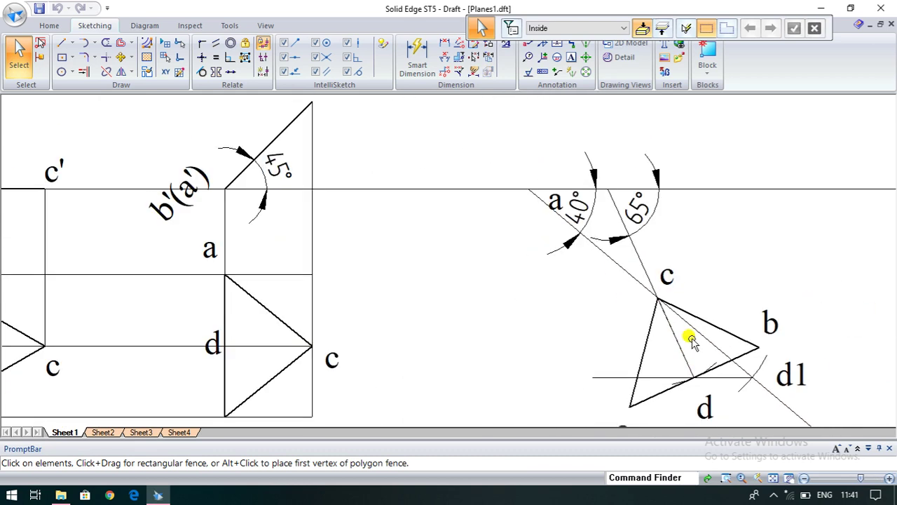
pyautogui.scroll(-1, 685, 263)
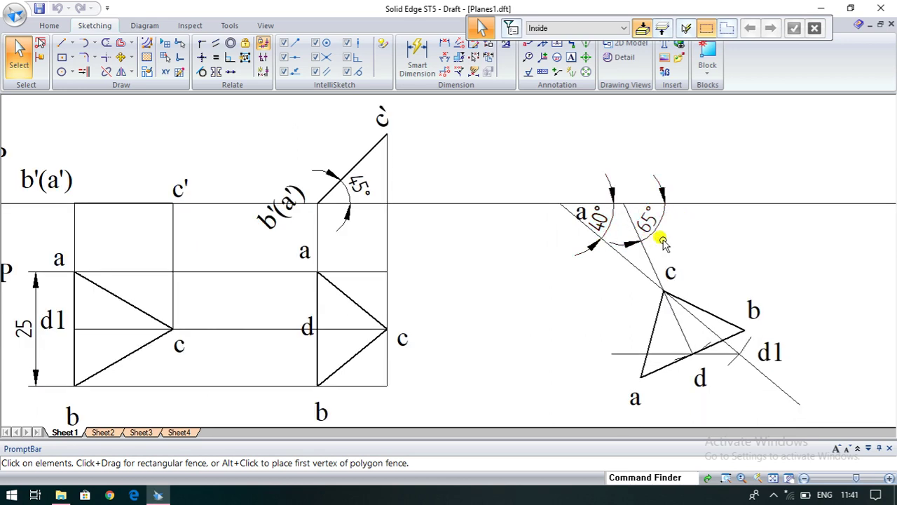
pyautogui.click(65, 44)
pyautogui.click(664, 291)
pyautogui.click(642, 376)
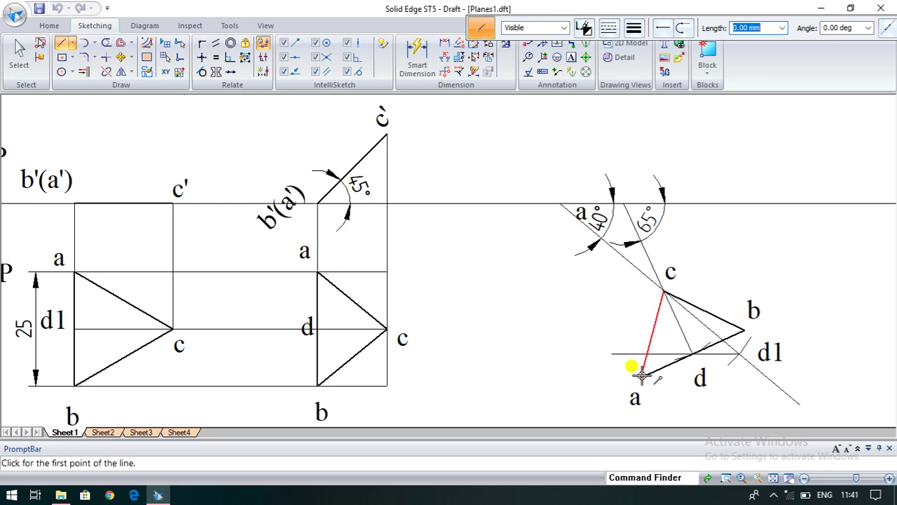
pyautogui.click(642, 376)
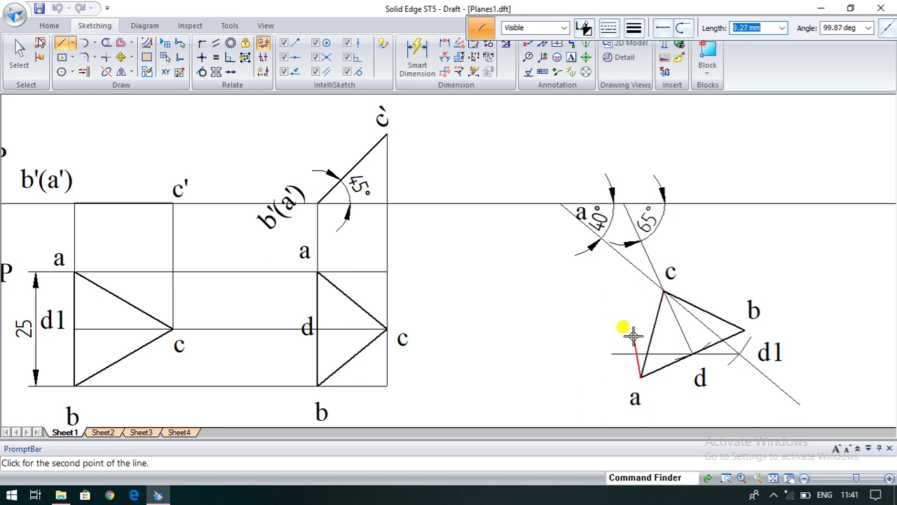
pyautogui.click(639, 126)
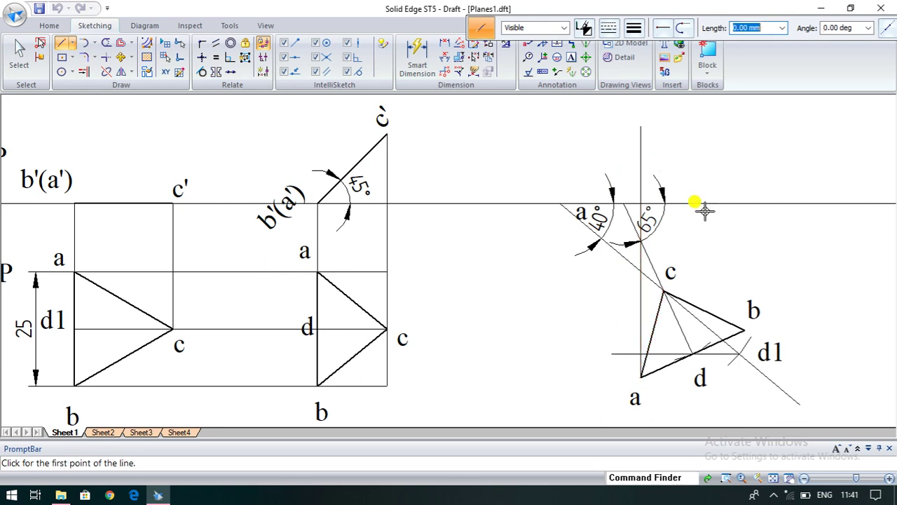
pyautogui.click(745, 329)
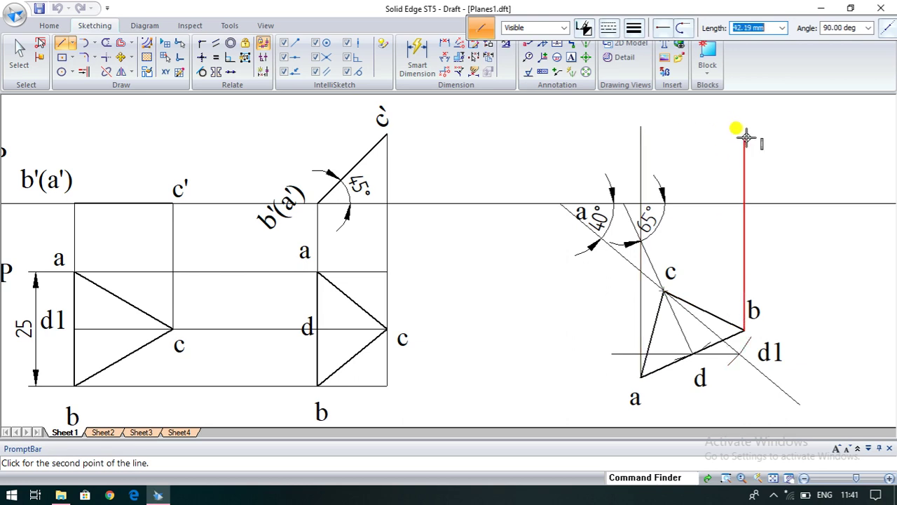